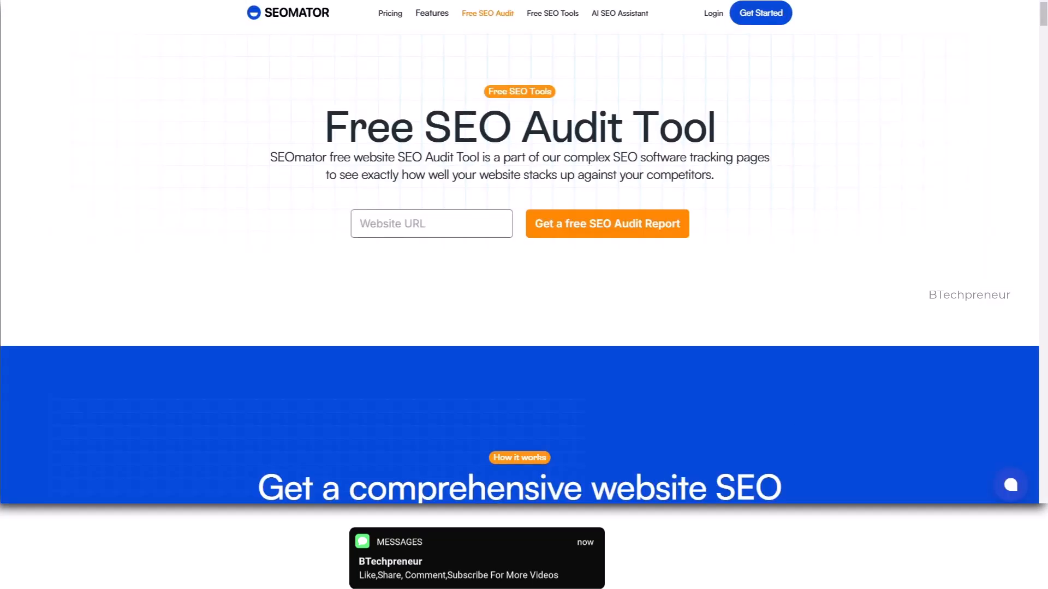
right_click(404, 214)
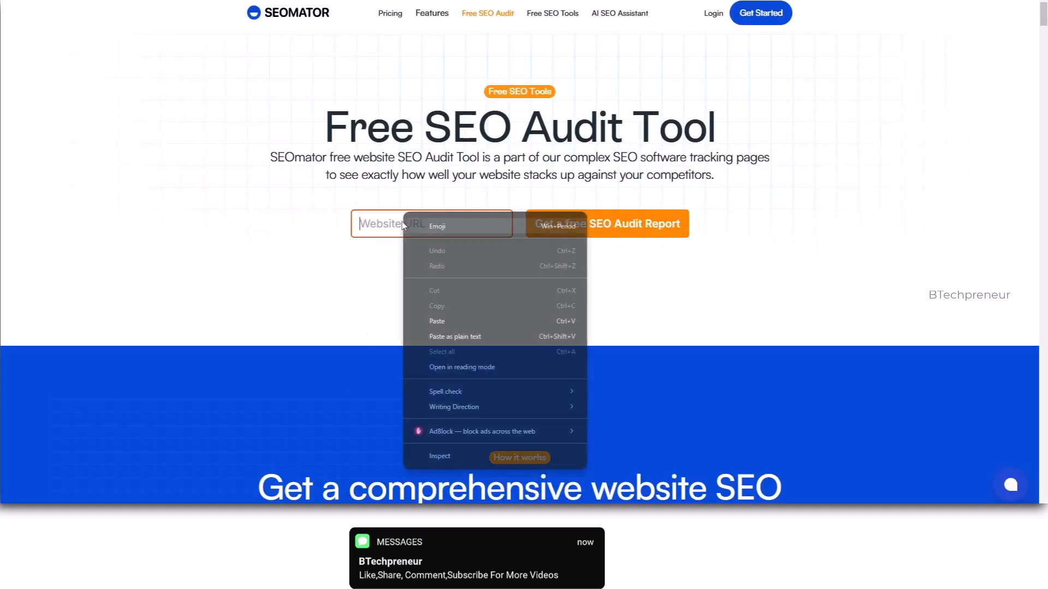
click(436, 321)
drag(495, 215, 385, 214)
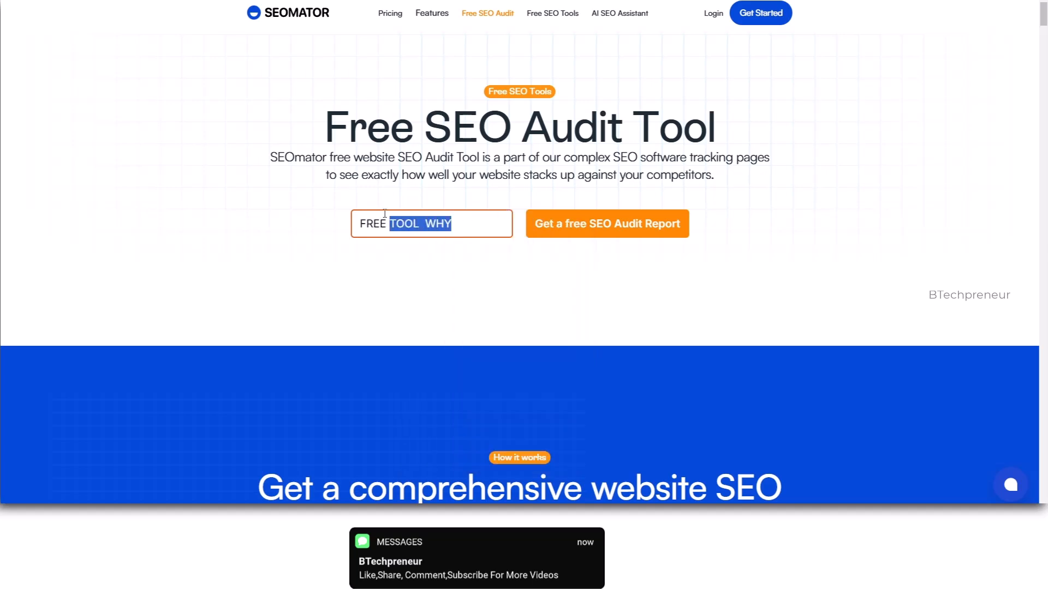
key(BackSpace)
key(BackSpace)
key(BackSpace)
key(BackSpace)
key(BackSpace)
key(BackSpace)
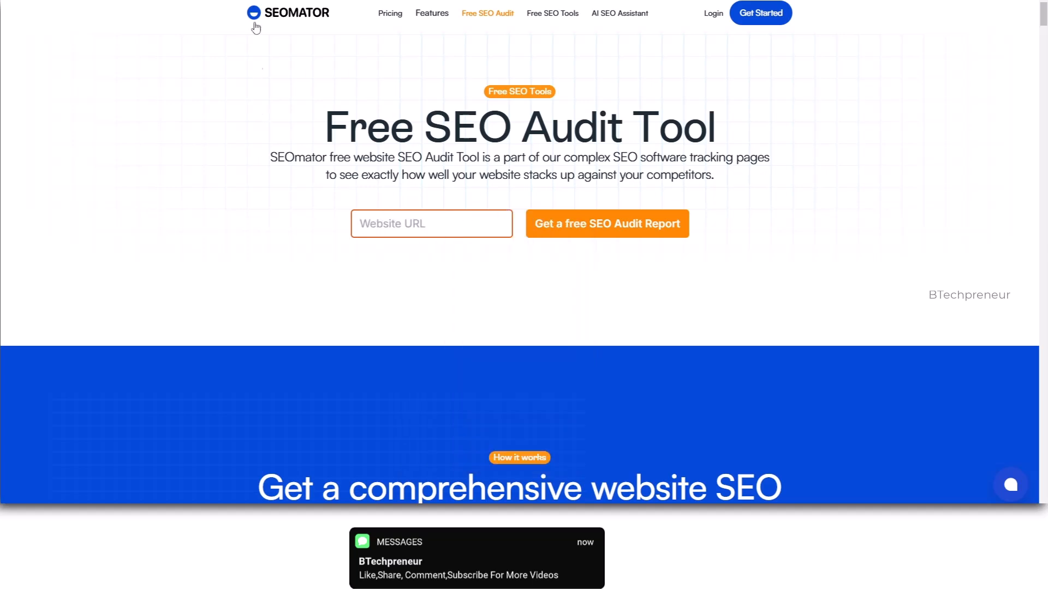
key(ctrl+l)
text(ex)
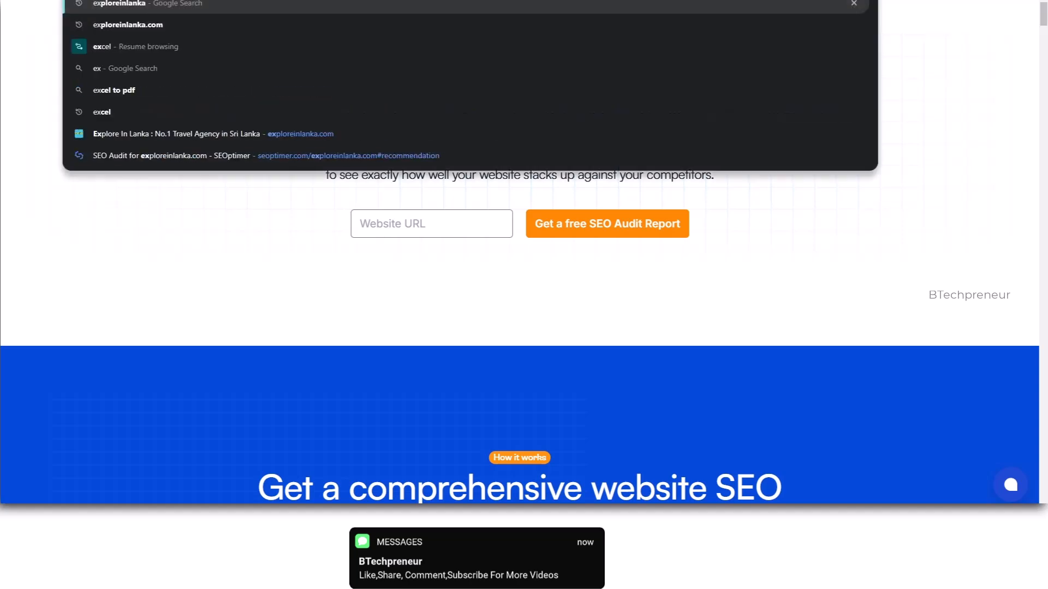
key(BackSpace)
key(BackSpace)
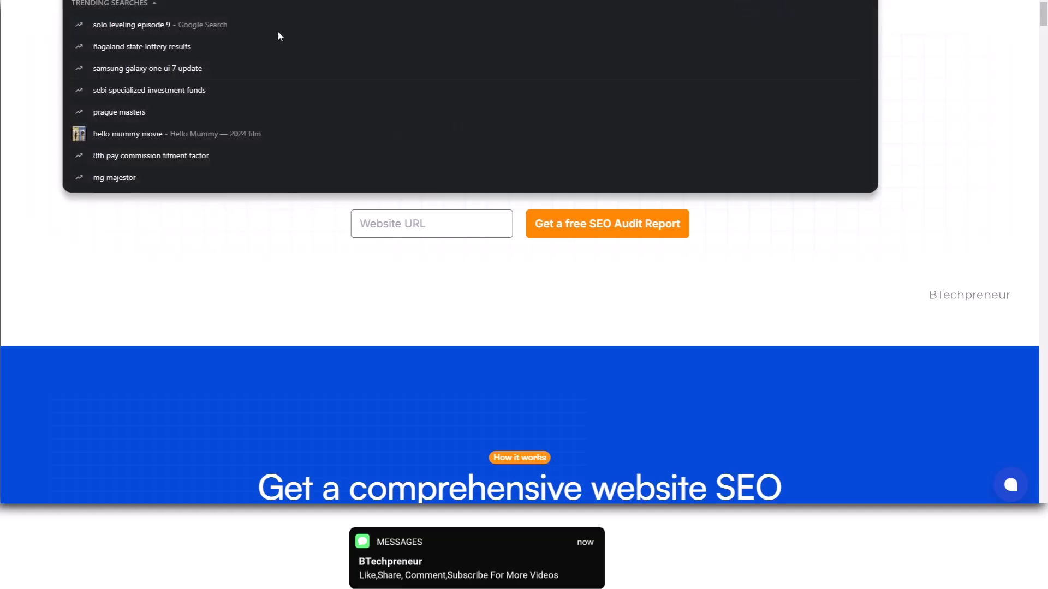
click(438, 225)
text(https://www.exploreinlanka.com/)
click(557, 236)
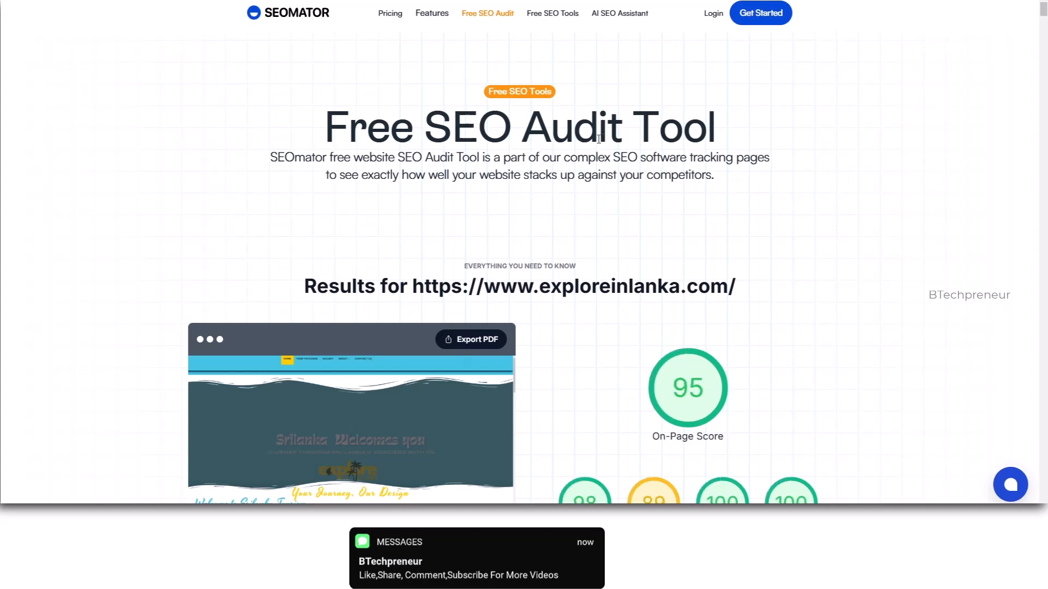
- Skim the audit results for the site and export them as a PDF
scroll(391, 107, down, 15)
scroll(300, 228, up, 4)
scroll(278, 277, up, 5)
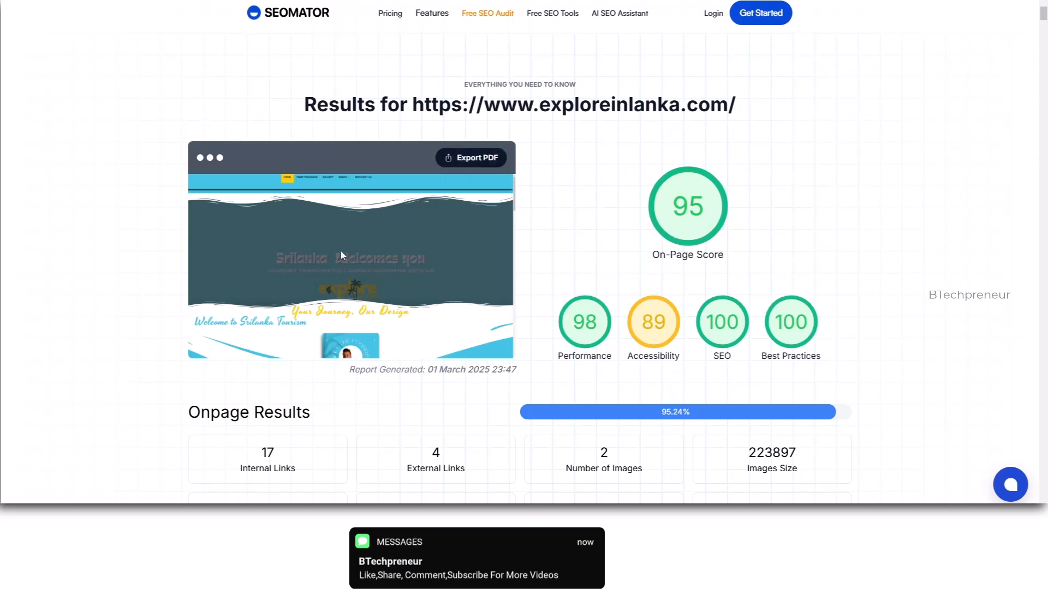
click(475, 160)
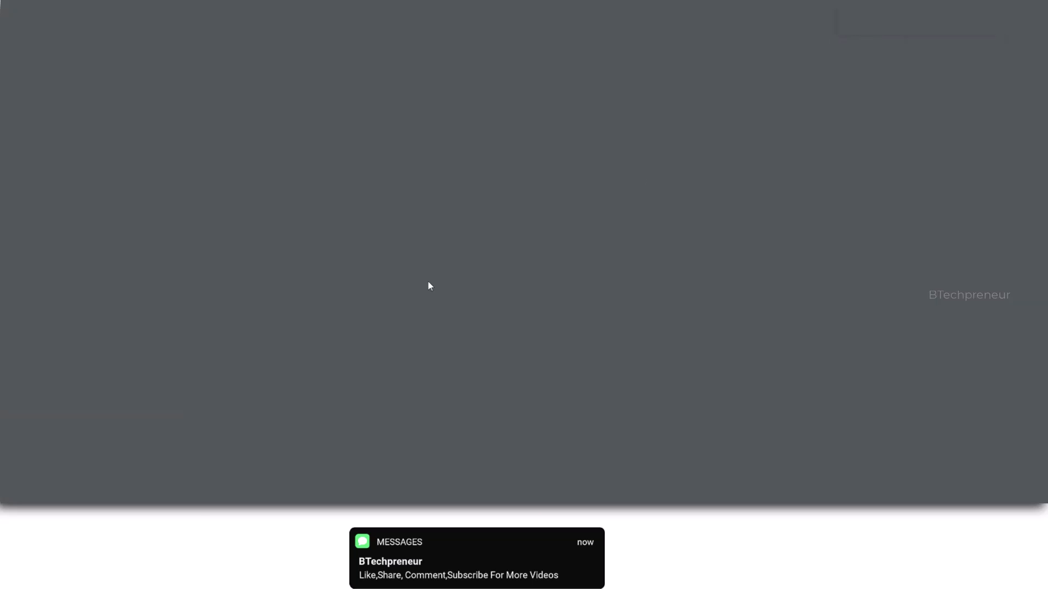
- Look through the pages of the exported Website Audit Report, from the score summary to the individual checks
scroll(271, 324, down, 10)
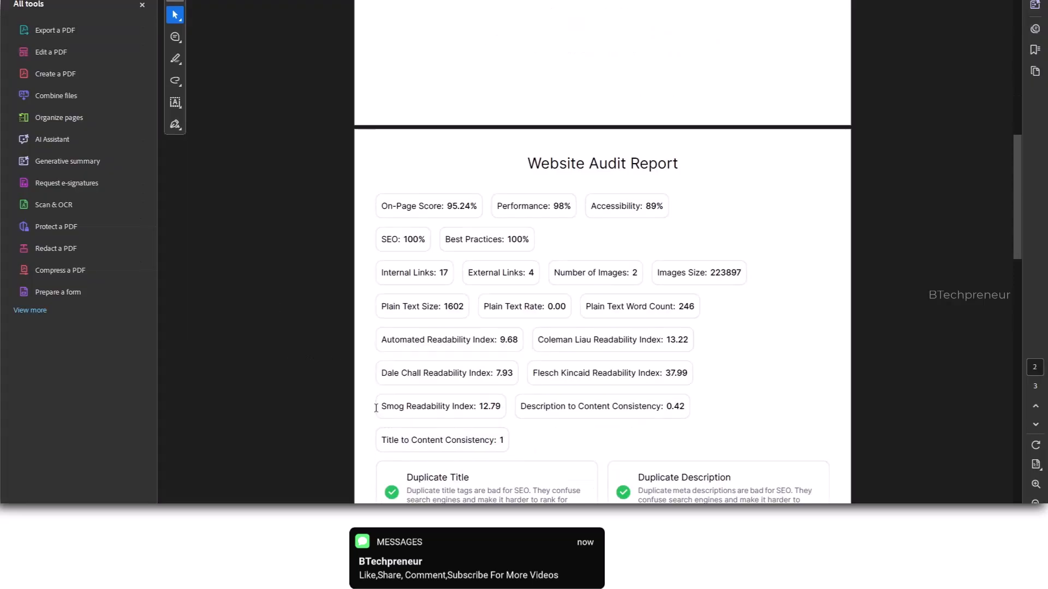
scroll(377, 442, down, 12)
scroll(360, 457, up, 14)
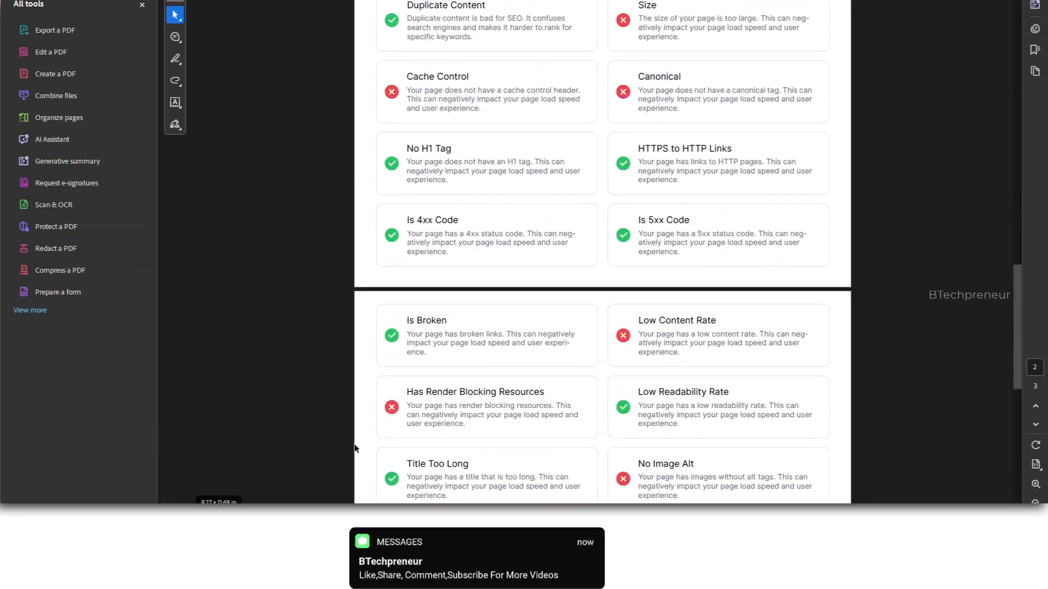
scroll(276, 341, up, 10)
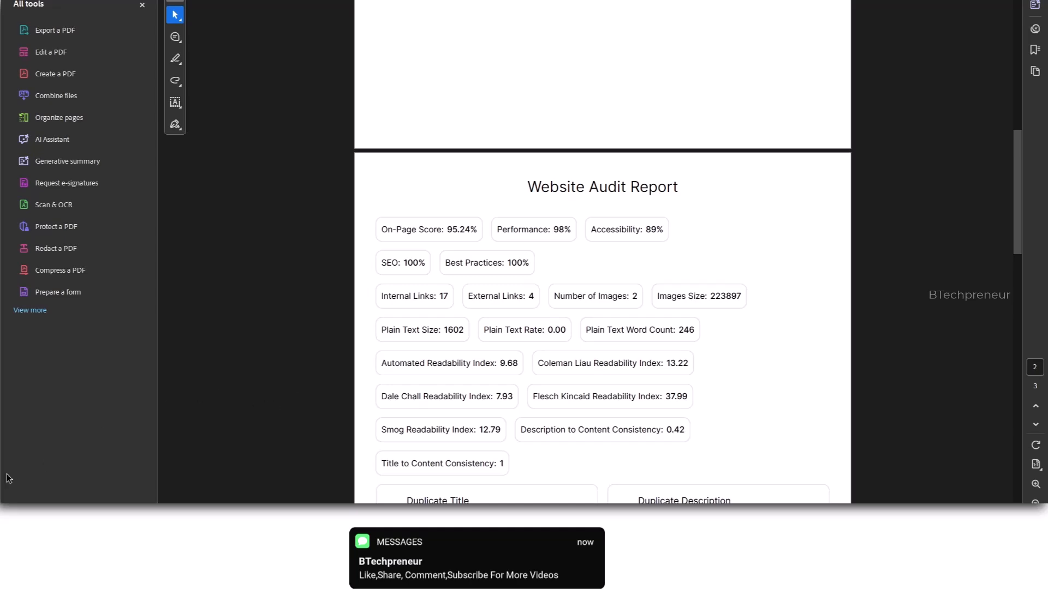
scroll(474, 265, down, 8)
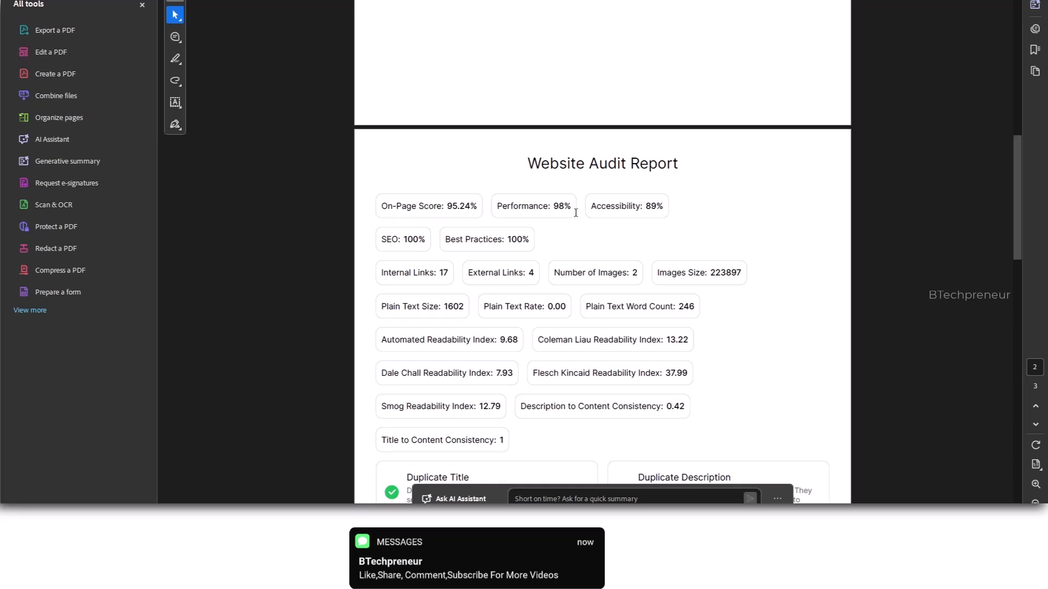
scroll(581, 211, down, 2)
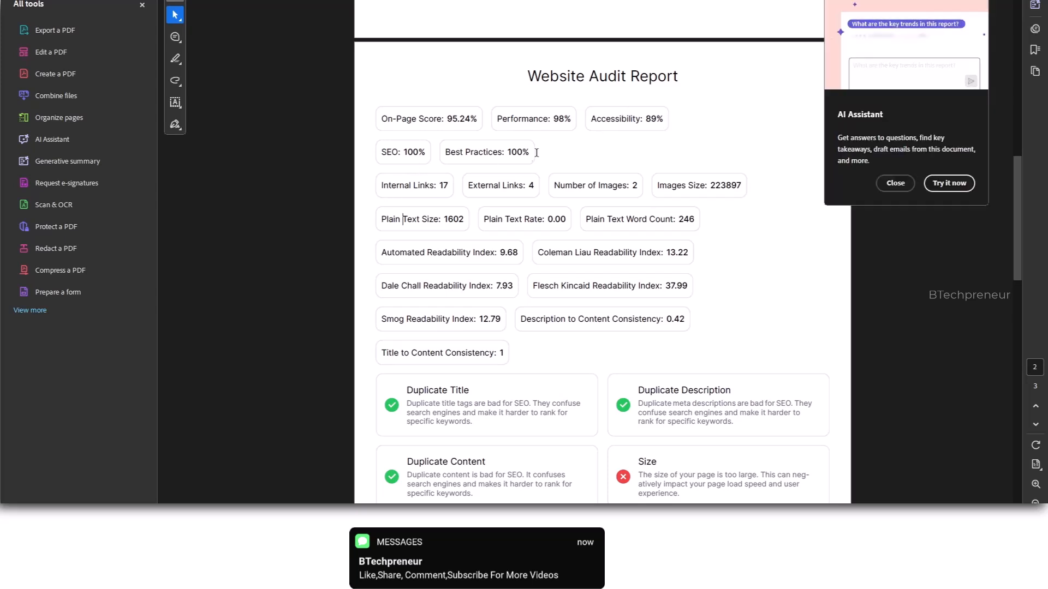
- Review the internal link, external link and image figures in the PDF report and dismiss the AI Assistant pop-up
drag(413, 186, 509, 185)
click(516, 179)
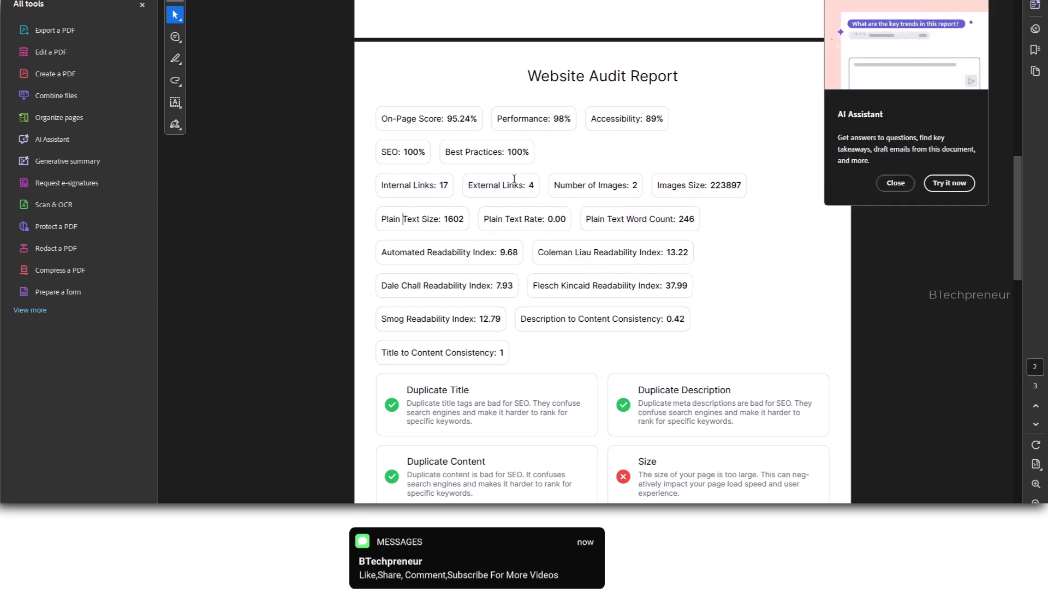
drag(413, 186, 419, 192)
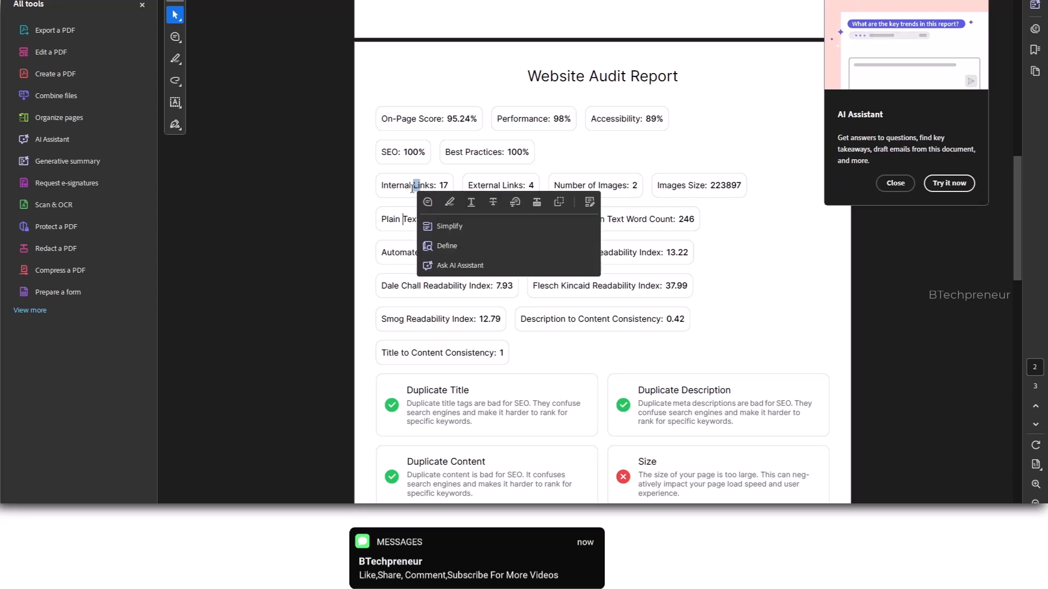
click(648, 172)
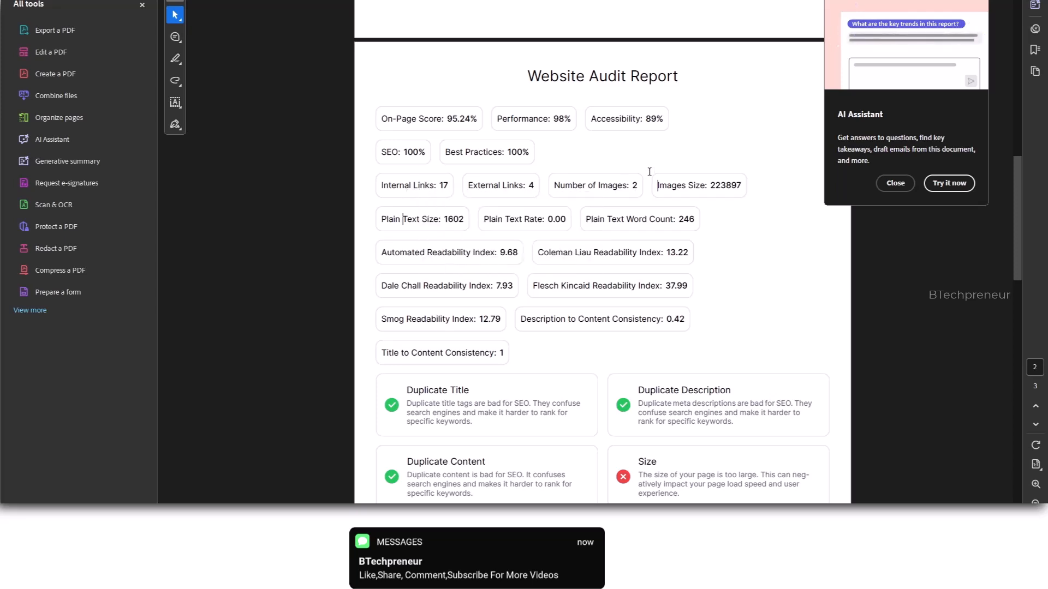
click(895, 184)
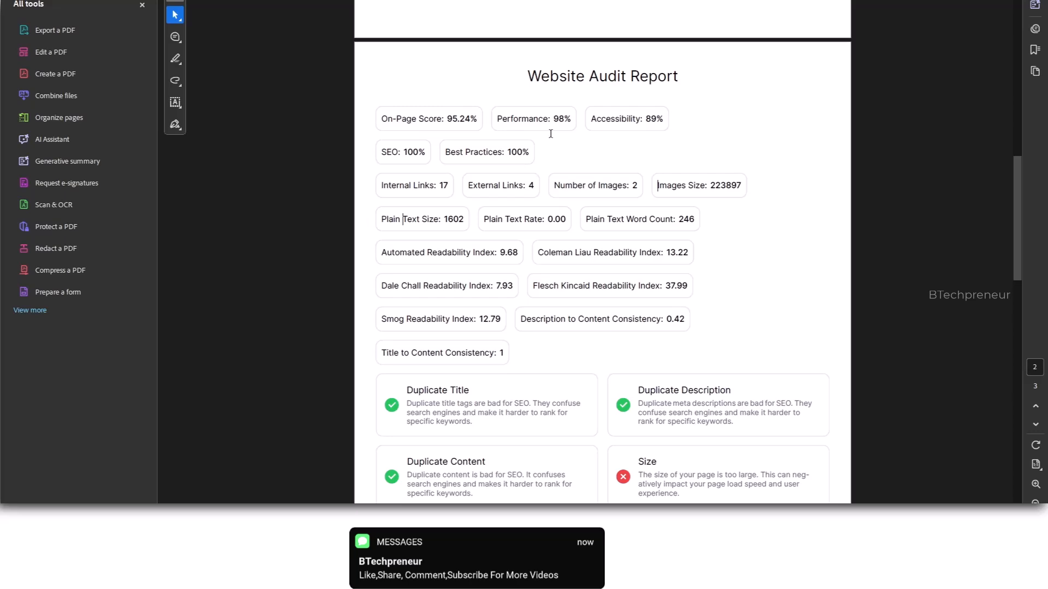
- Examine the passed and failed page checks below the readability figures in the PDF report
scroll(520, 147, down, 3)
scroll(468, 452, down, 4)
scroll(441, 365, up, 4)
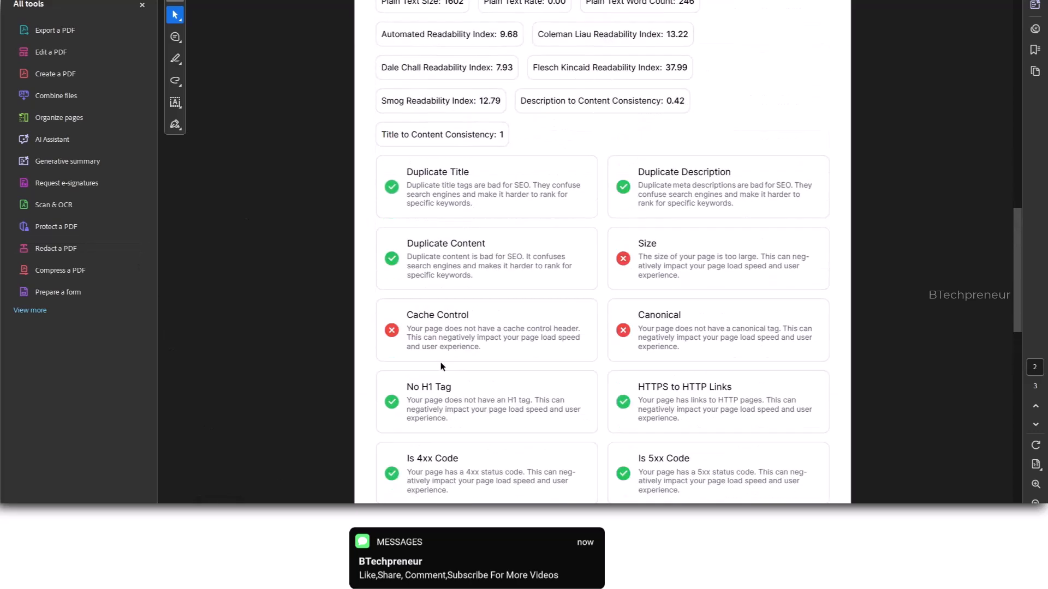
scroll(441, 365, down, 2)
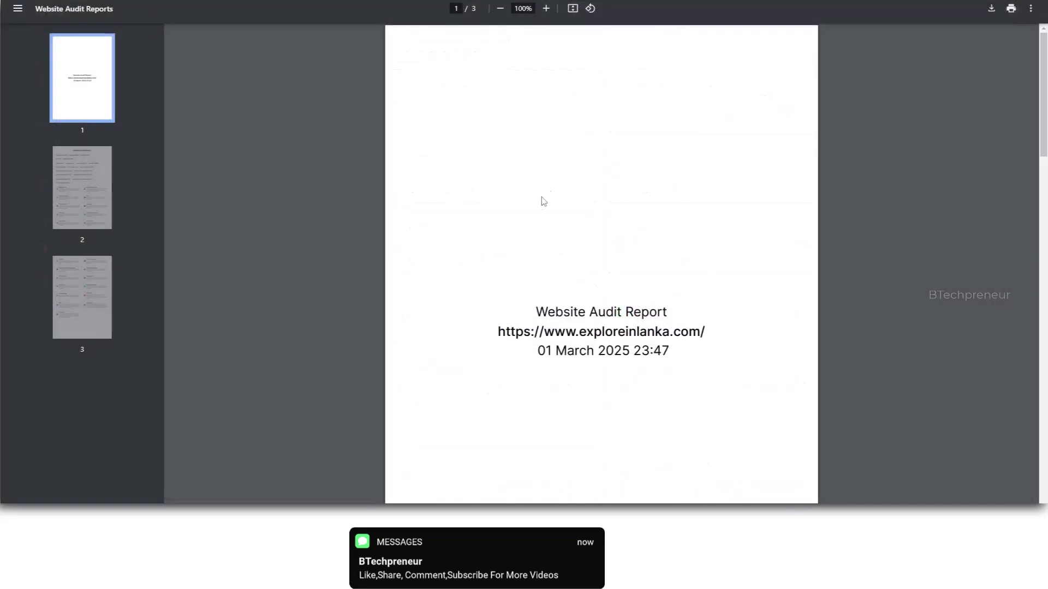
- Return to the online audit results and examine the on-page results, page checks, H Tags and Speed Insights
scroll(547, 191, down, 5)
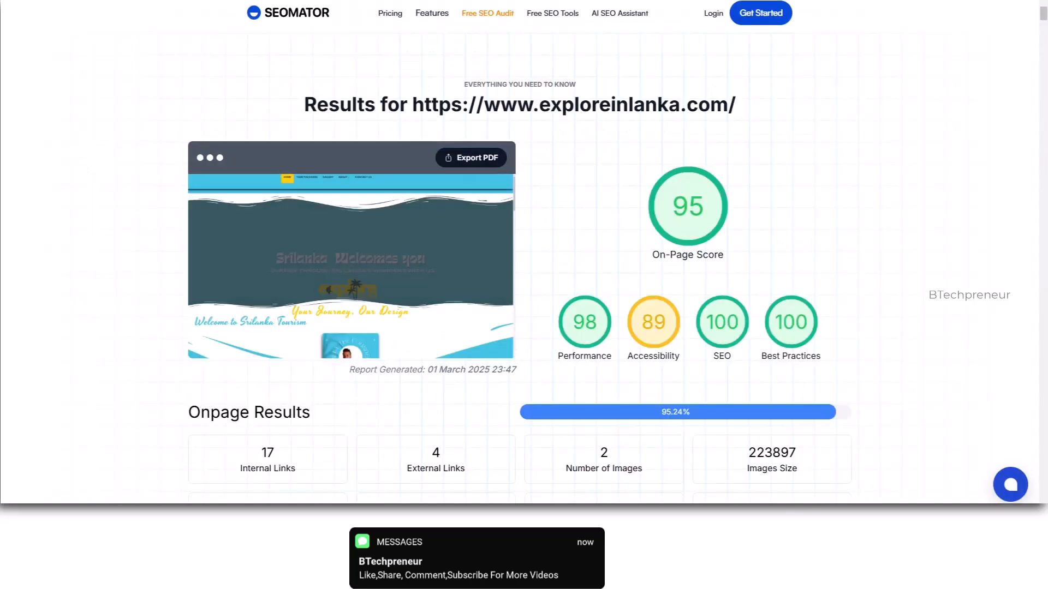
scroll(276, 87, down, 10)
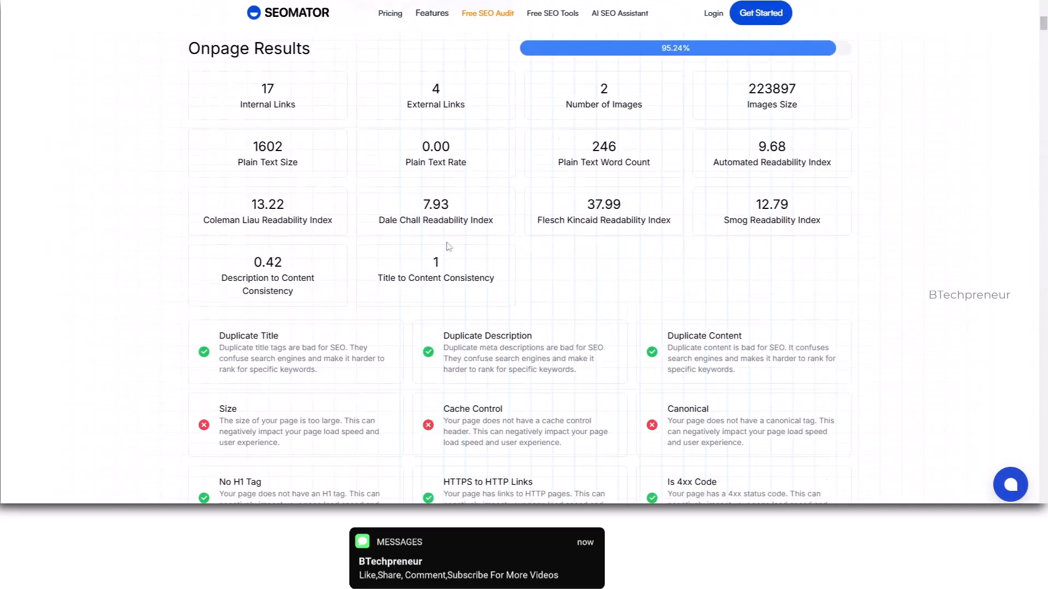
scroll(275, 87, up, 1)
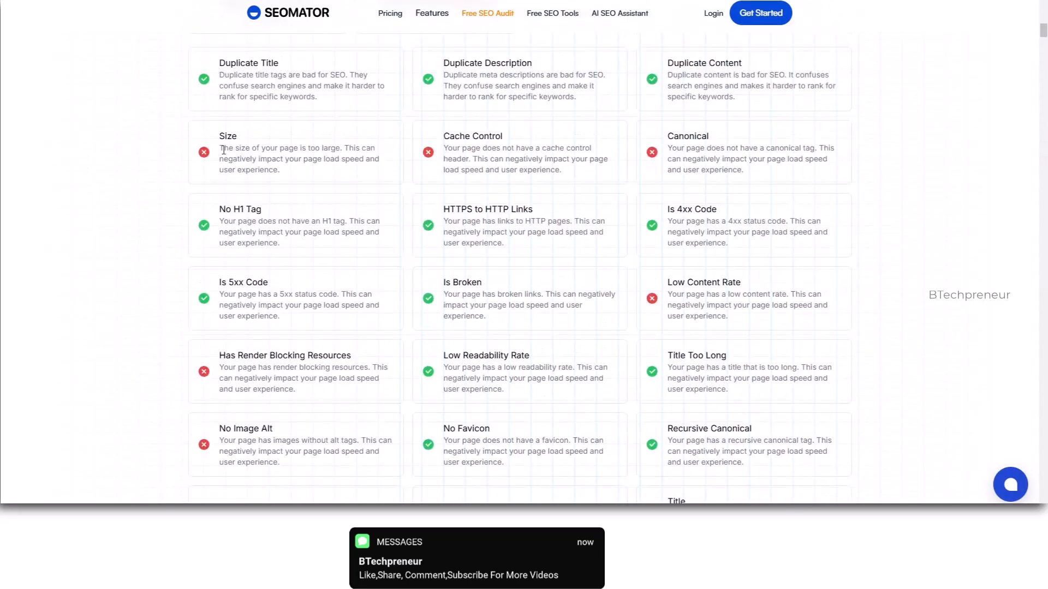
scroll(343, 262, down, 10)
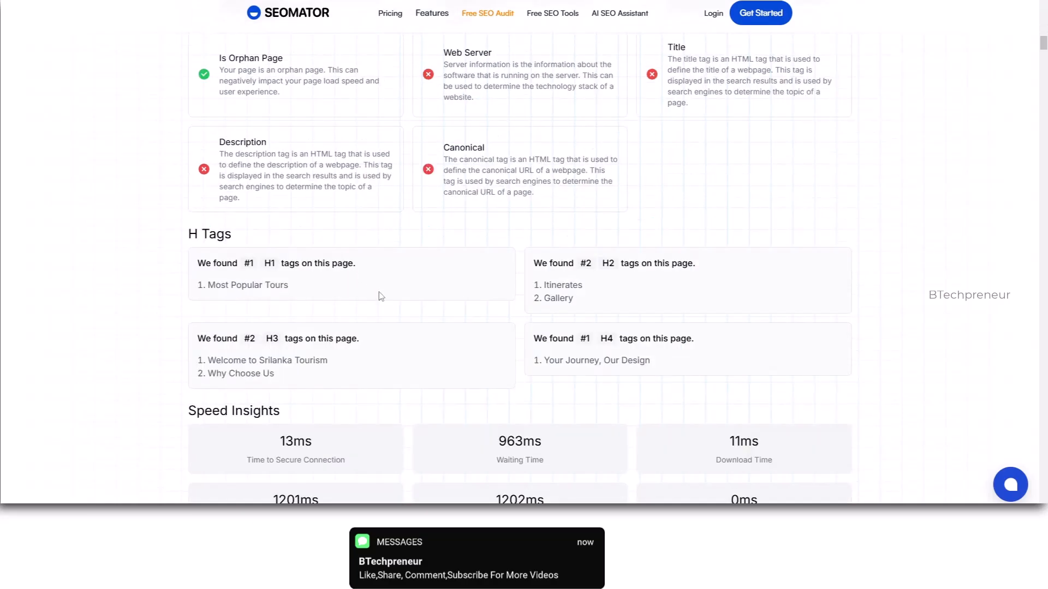
scroll(379, 295, down, 10)
scroll(325, 435, up, 14)
scroll(325, 437, up, 10)
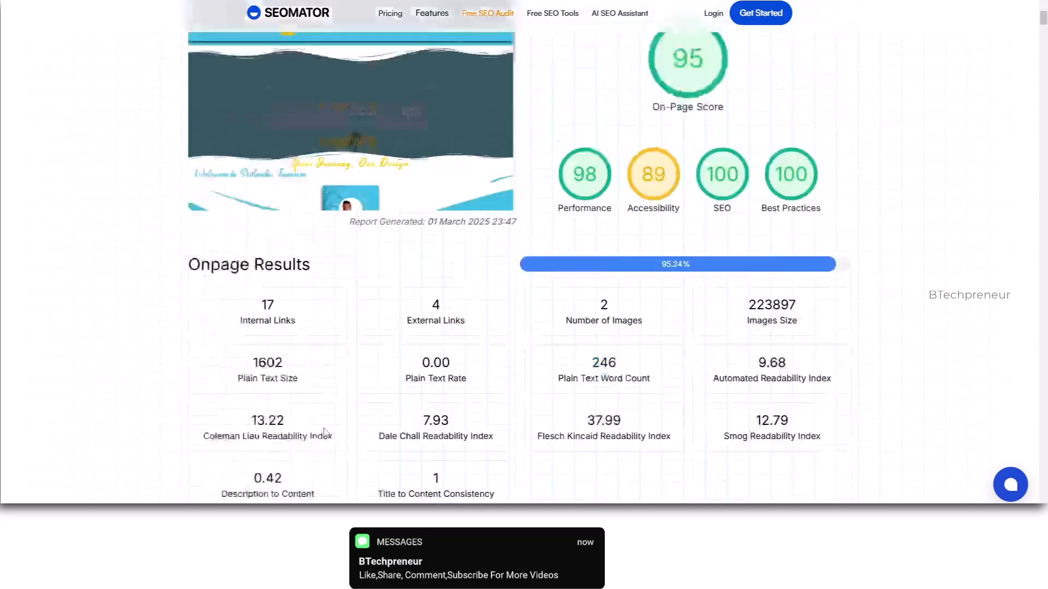
scroll(226, 369, down, 3)
scroll(327, 273, down, 10)
scroll(229, 339, up, 3)
scroll(229, 339, down, 3)
- Highlight the failed Description check and the Canonical check beside it to read their explanations
drag(214, 324, 262, 389)
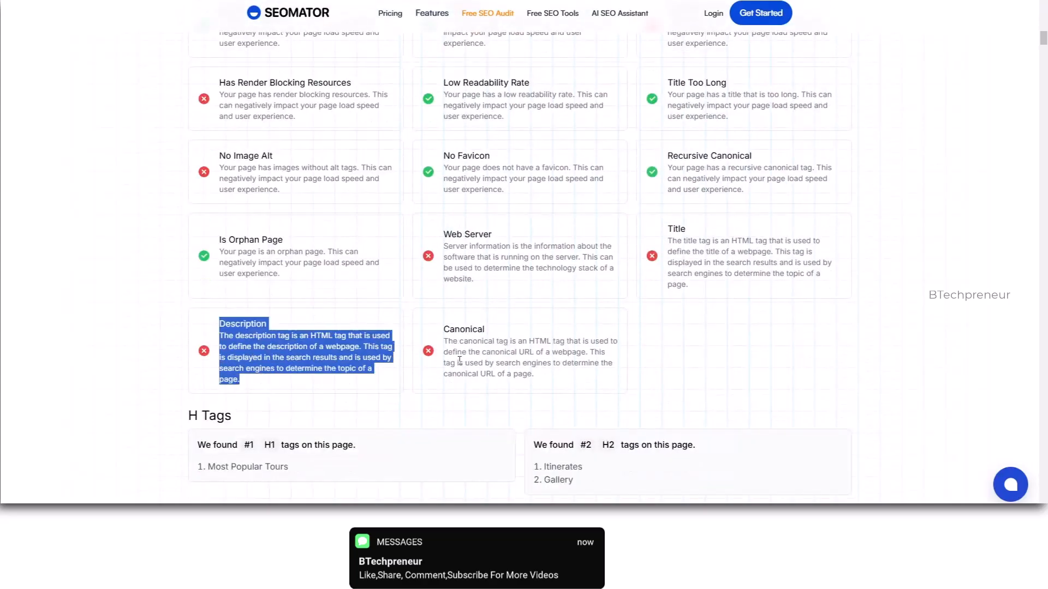
triple_click(281, 355)
click(307, 360)
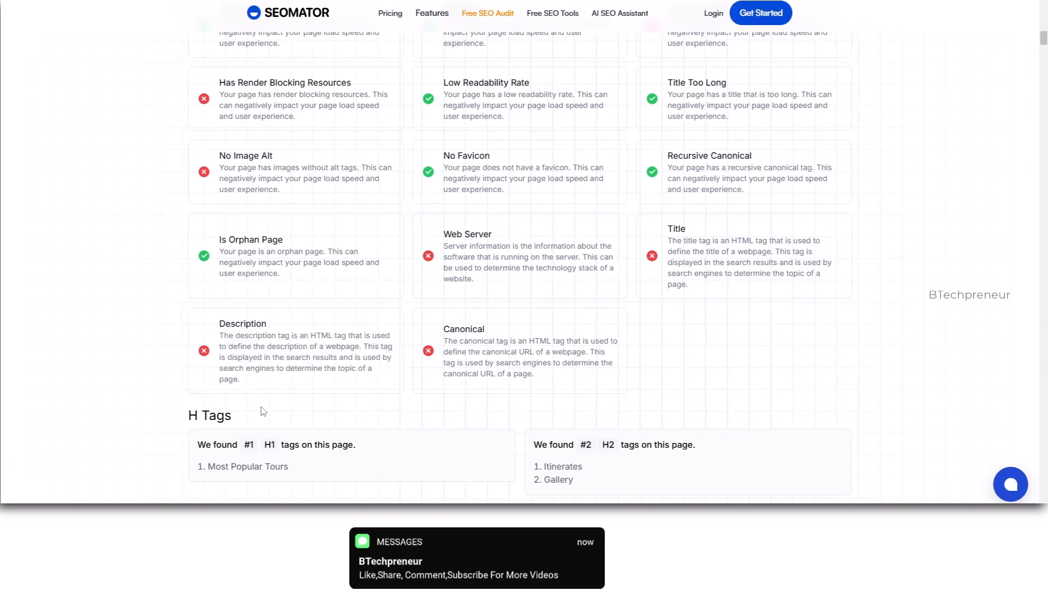
drag(252, 395, 210, 321)
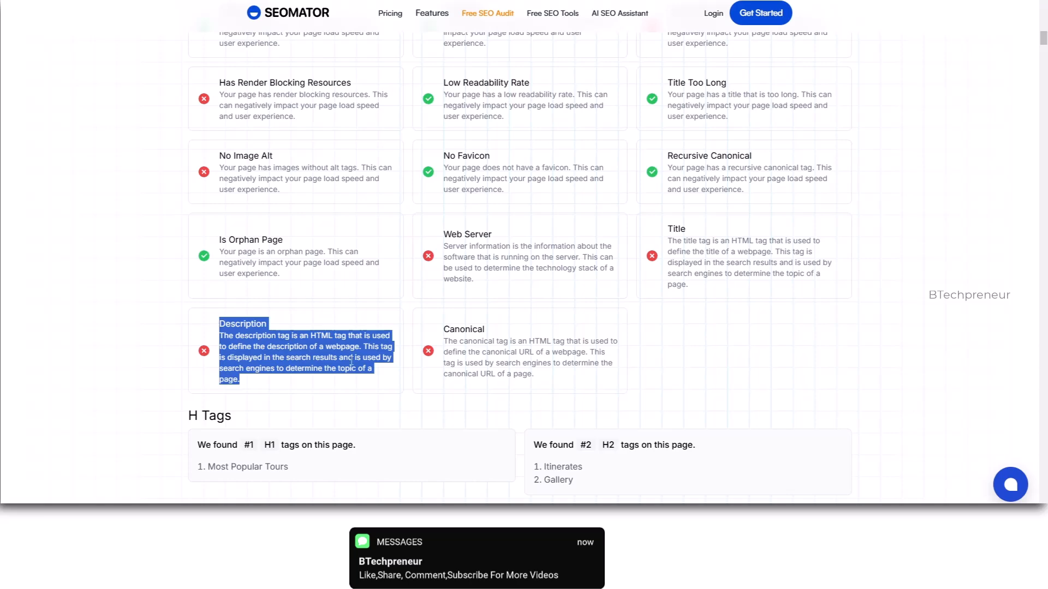
drag(436, 338, 522, 381)
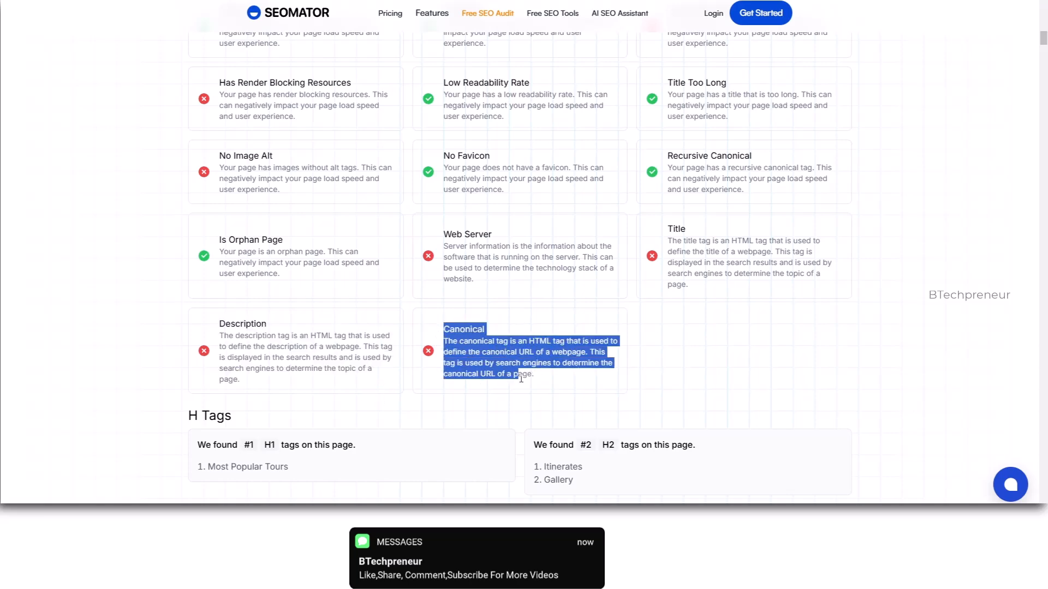
- Highlight the failed Web Server, Title, No Image Alt and Has Render Blocking Resources checks to read their explanations
scroll(522, 377, up, 3)
drag(434, 417, 494, 463)
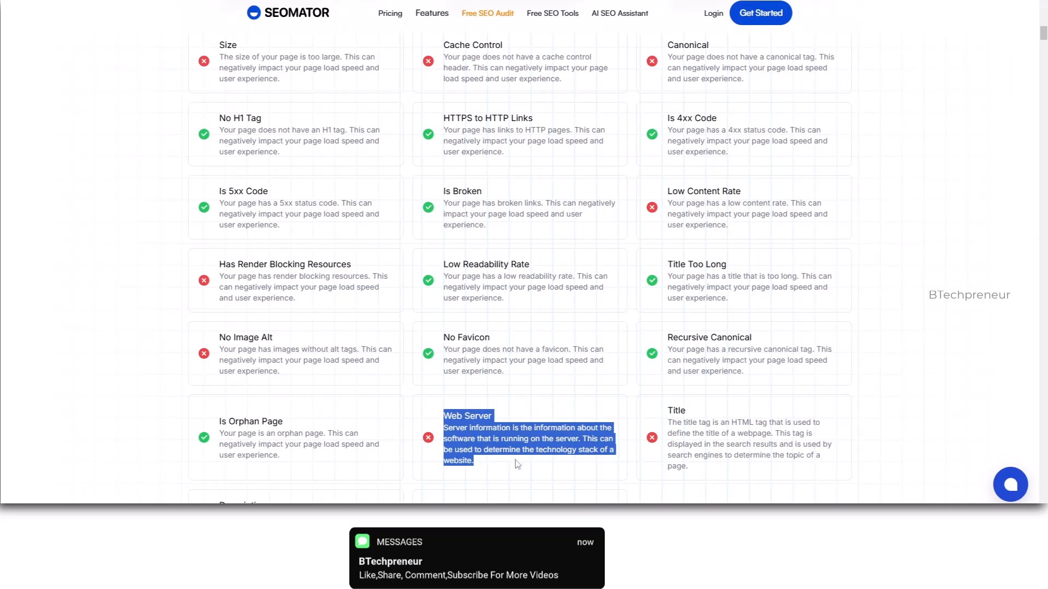
click(515, 469)
drag(500, 473, 443, 414)
drag(670, 412, 715, 476)
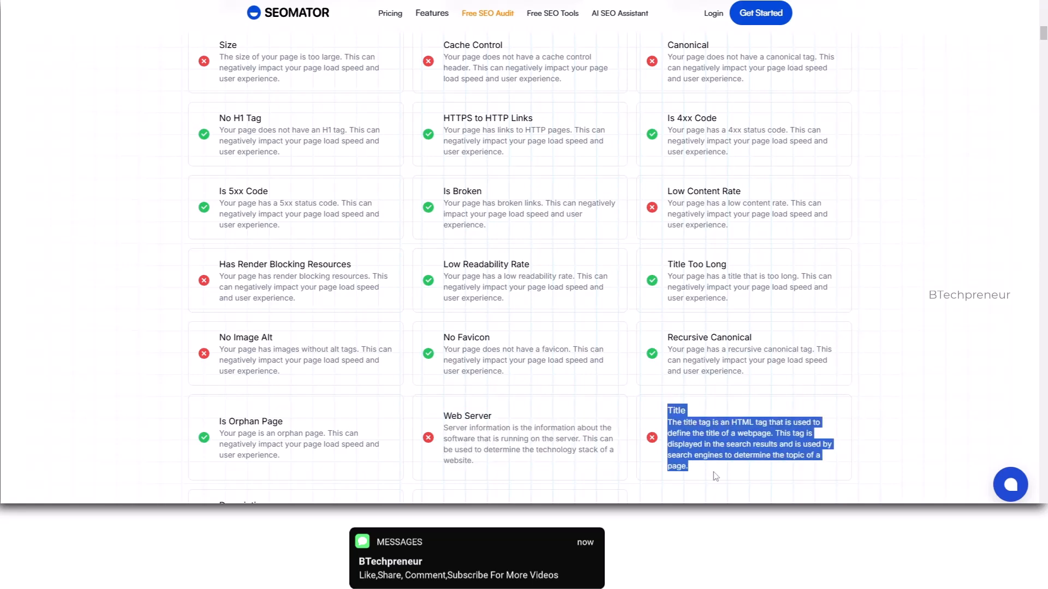
drag(207, 334, 274, 392)
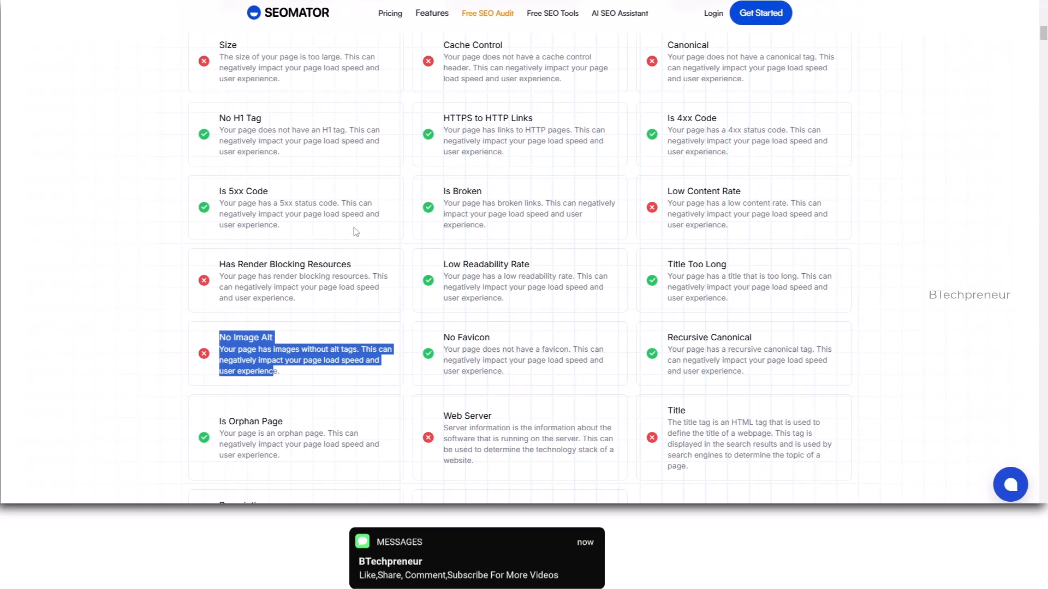
drag(213, 268, 304, 316)
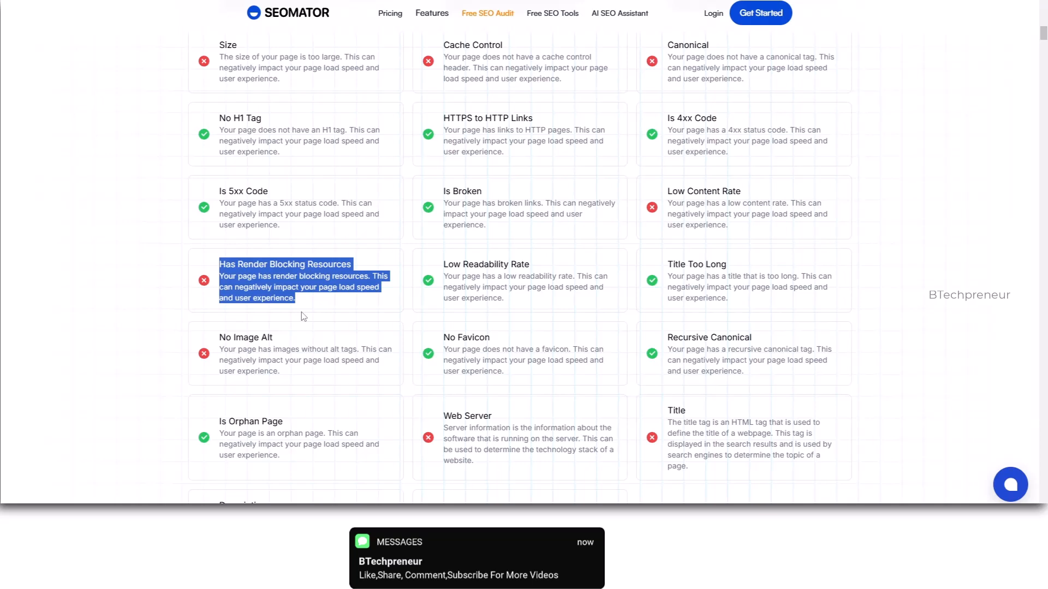
key(ctrl+t)
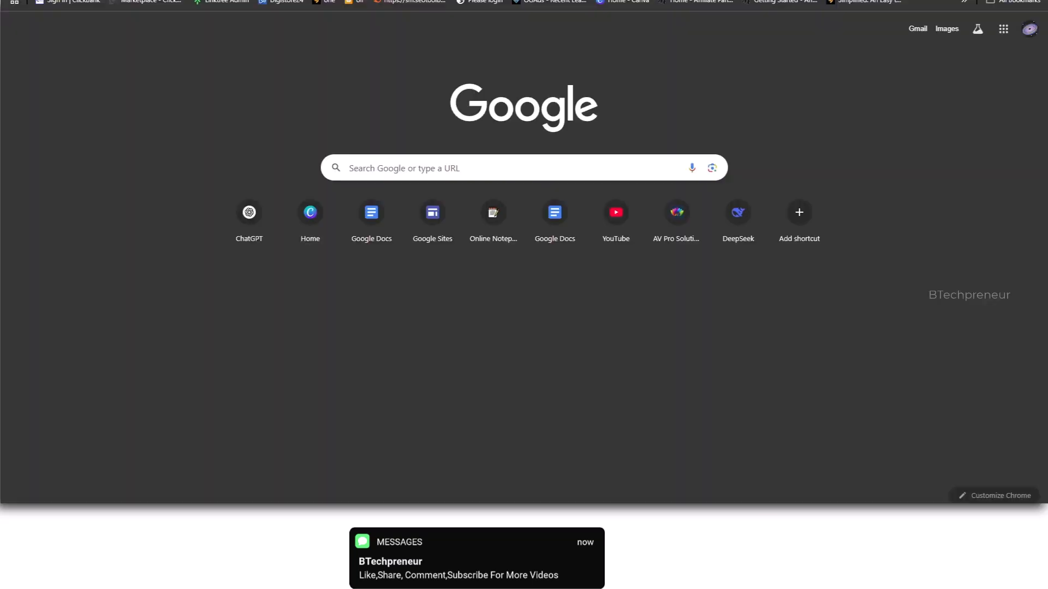
text(https://www.explorelanka.com)
key(Return)
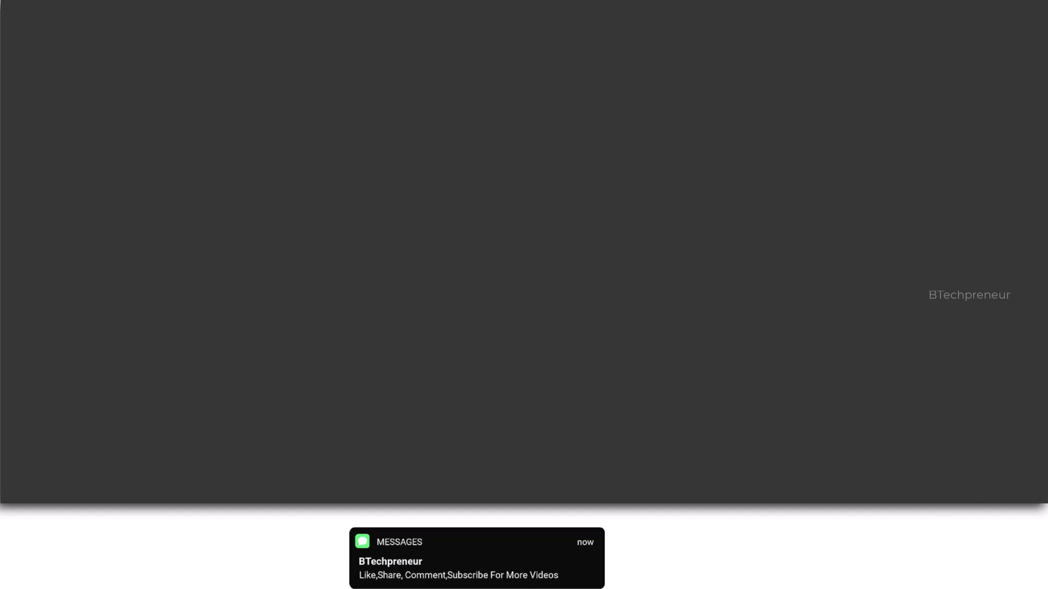
scroll(533, 289, down, 8)
scroll(624, 281, up, 8)
scroll(483, 357, down, 15)
scroll(529, 341, down, 5)
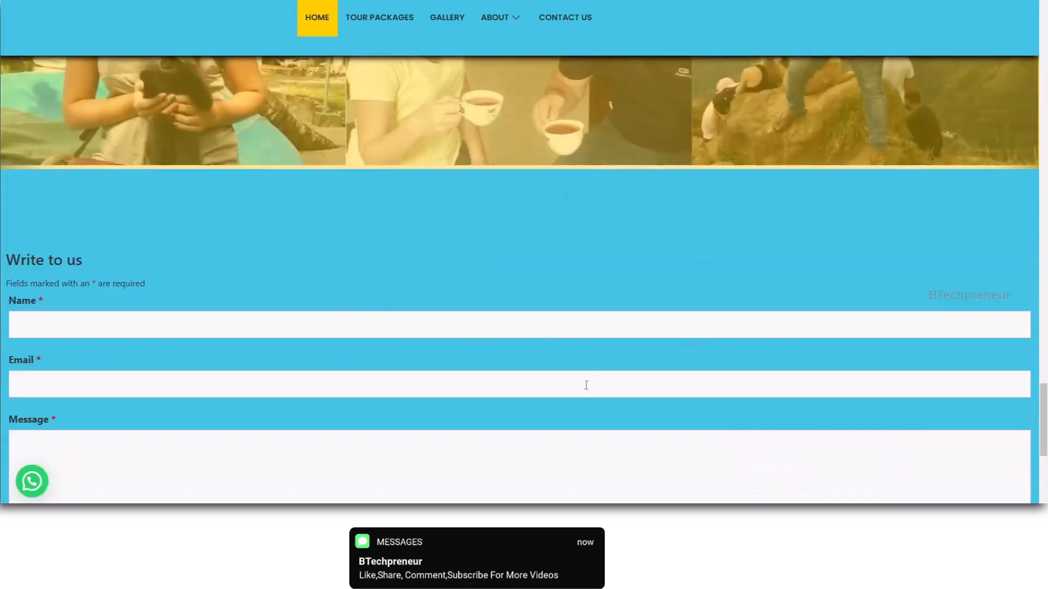
- Return to the SEOmator page checks and highlight the failed Low Content Rate, Cache Control, Canonical and Size checks to read their explanations
scroll(524, 374, up, 20)
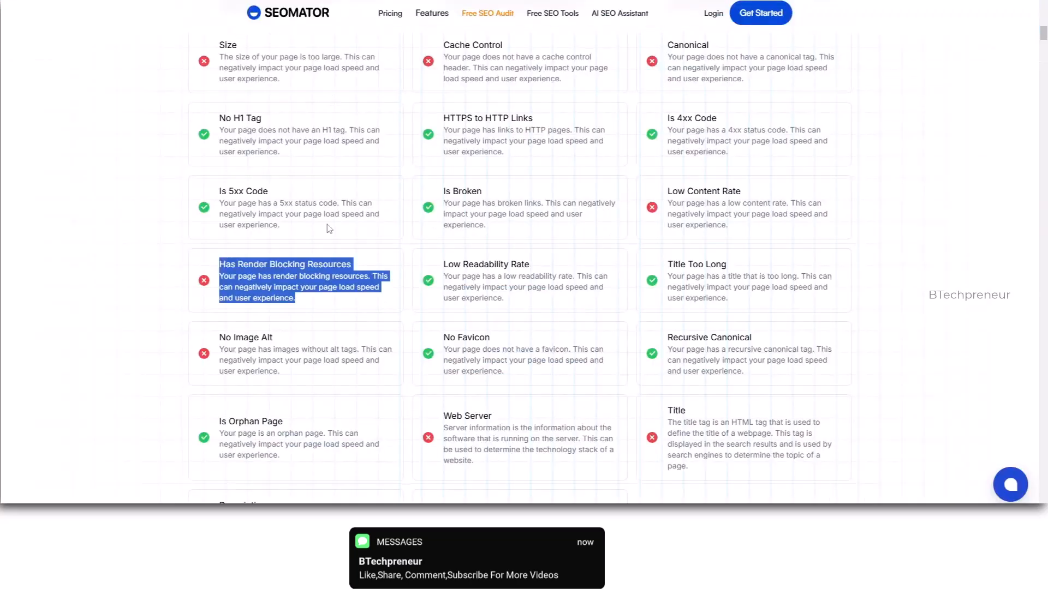
scroll(449, 266, up, 3)
drag(667, 385, 742, 422)
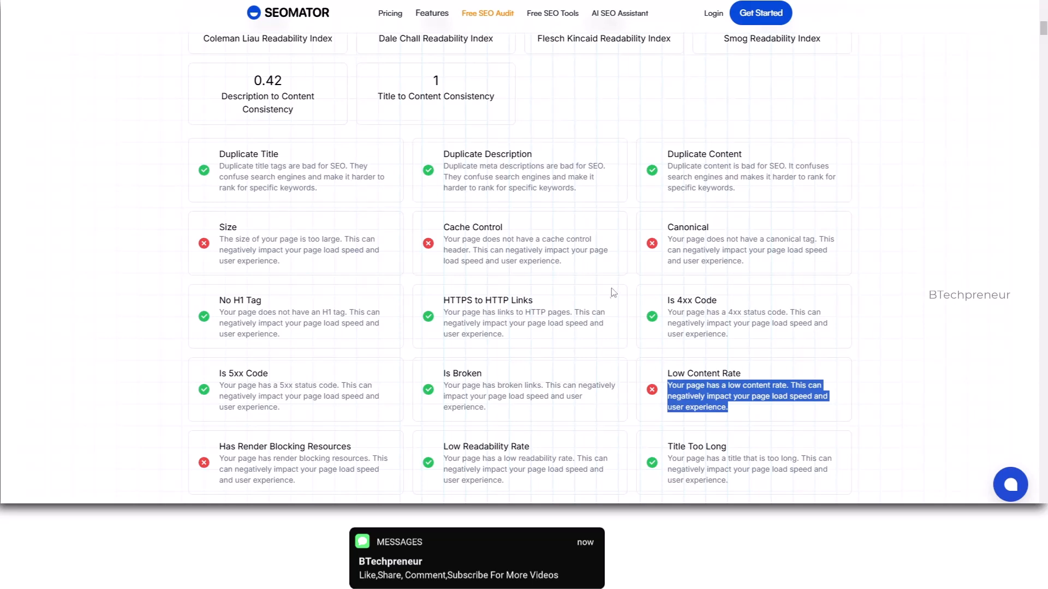
drag(442, 226, 593, 273)
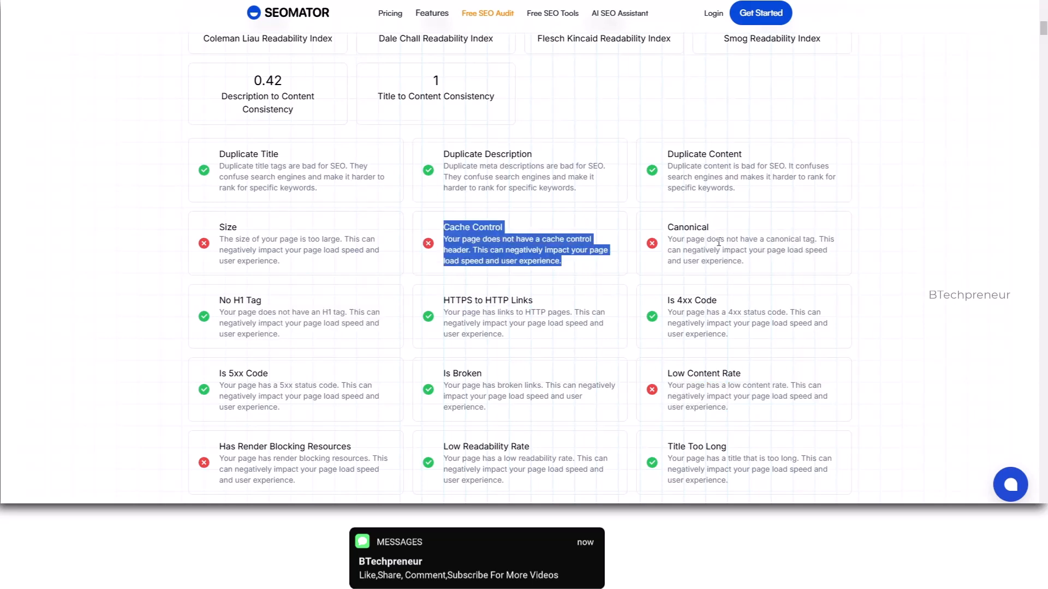
drag(666, 226, 762, 273)
drag(219, 226, 328, 274)
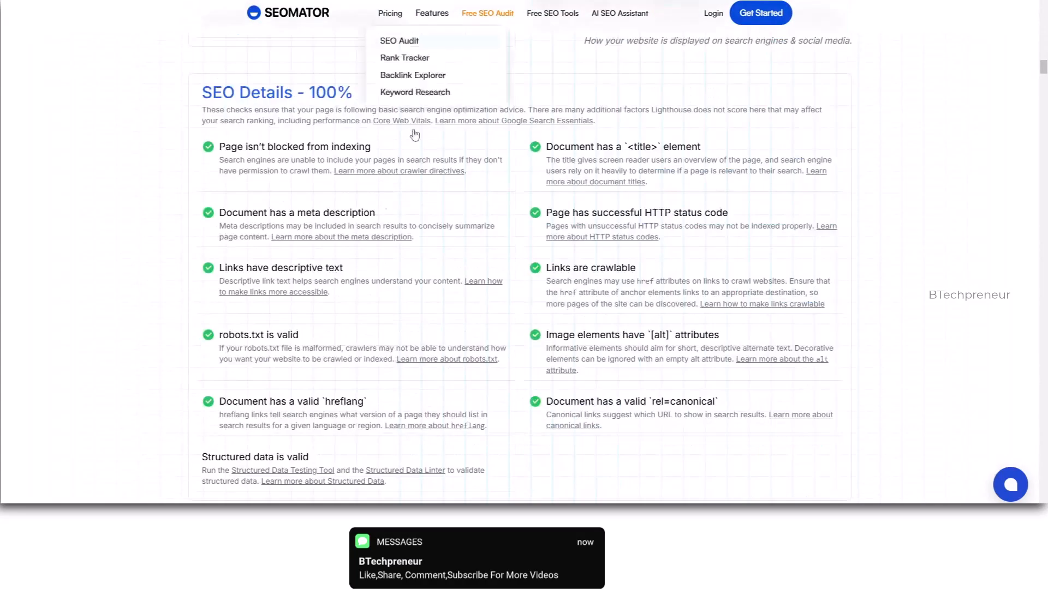
- Examine the SEO, accessibility, best-practice and Performance Details sections of the audit, then review the Onpage Results again
scroll(226, 216, down, 5)
scroll(227, 215, down, 20)
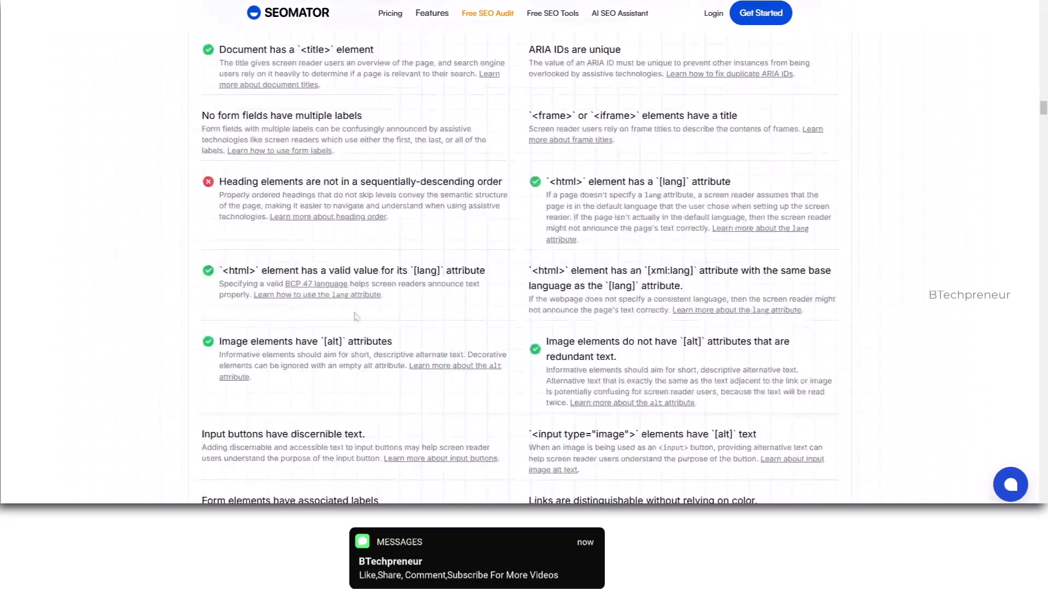
scroll(389, 360, down, 20)
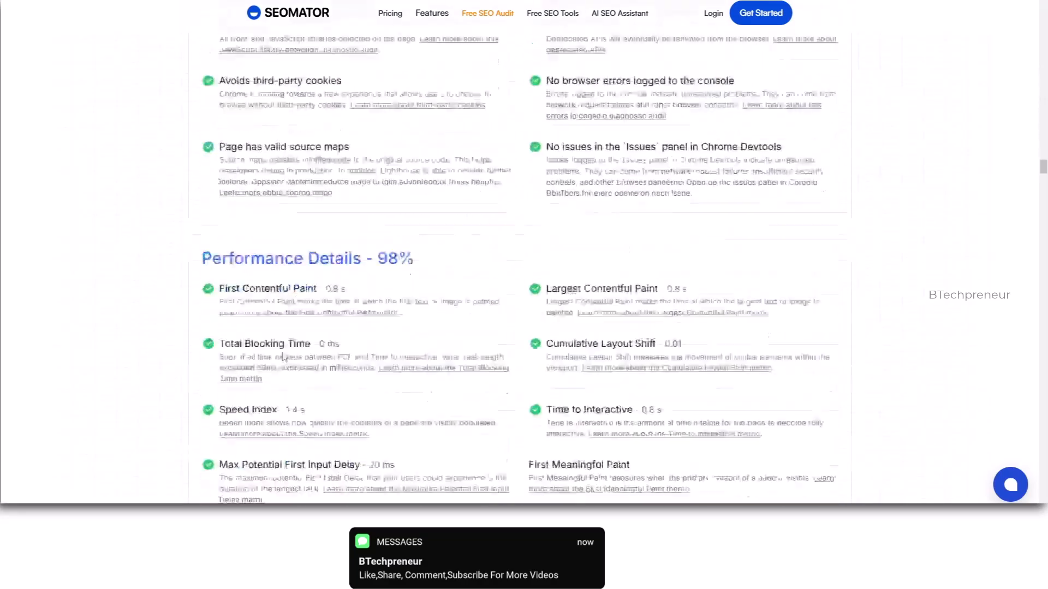
drag(1043, 204, 1043, 168)
scroll(564, 277, down, 3)
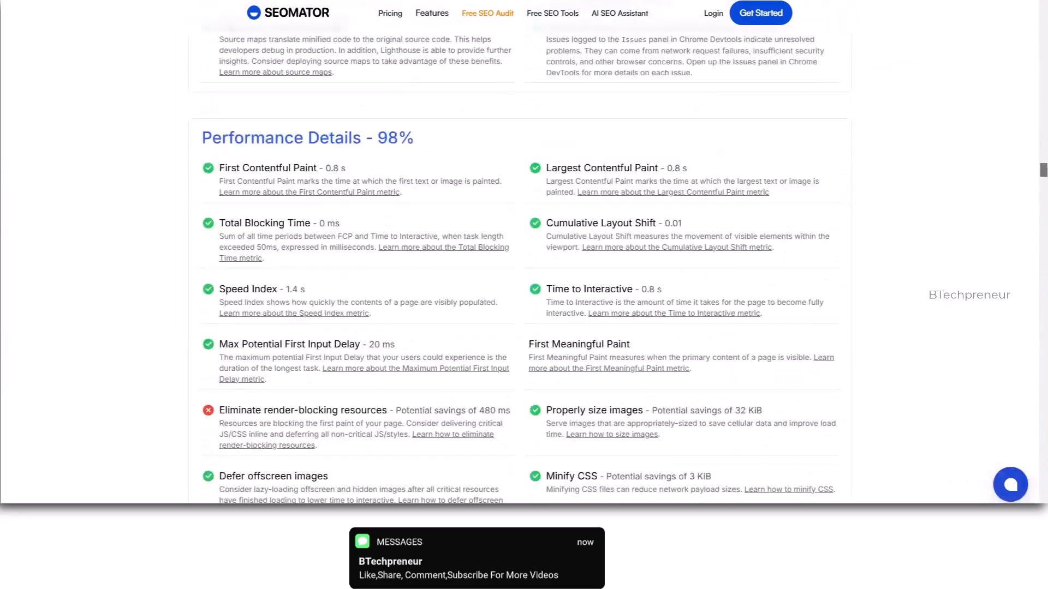
scroll(564, 277, up, 10)
scroll(563, 277, up, 20)
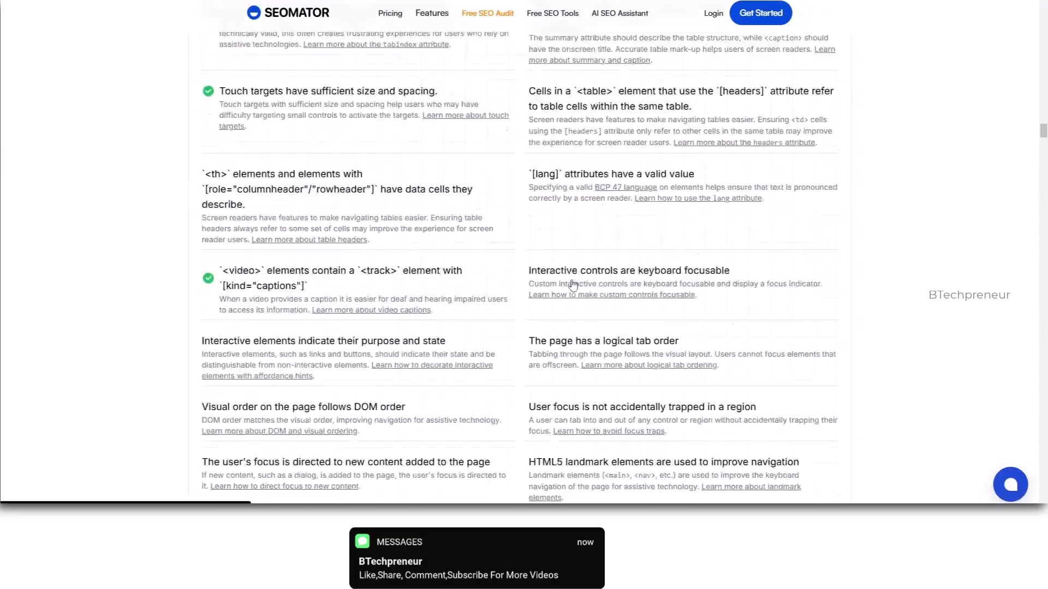
scroll(568, 250, up, 20)
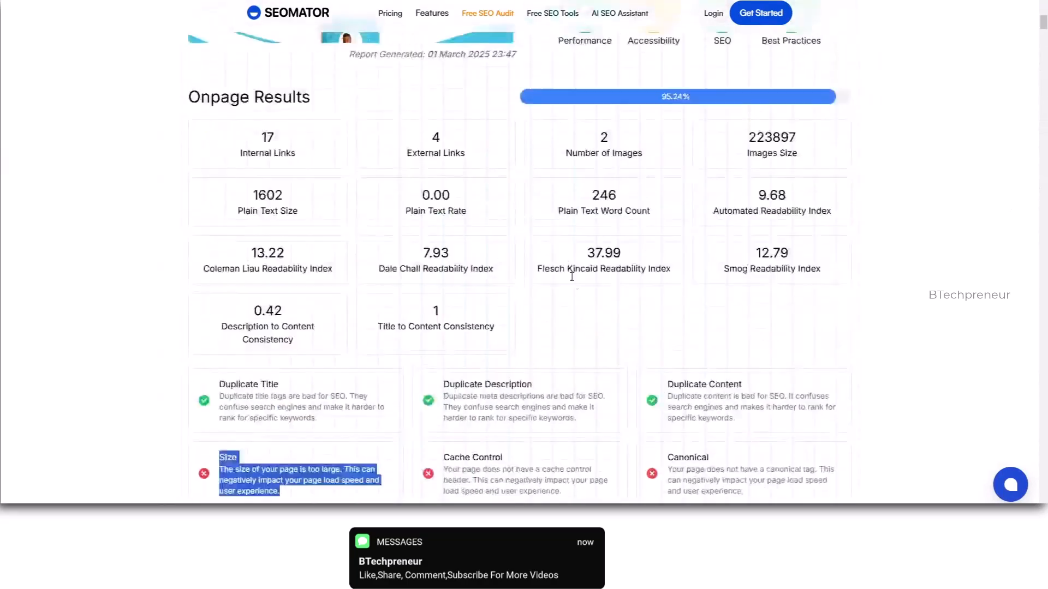
scroll(486, 339, down, 6)
scroll(486, 323, up, 6)
scroll(485, 293, down, 8)
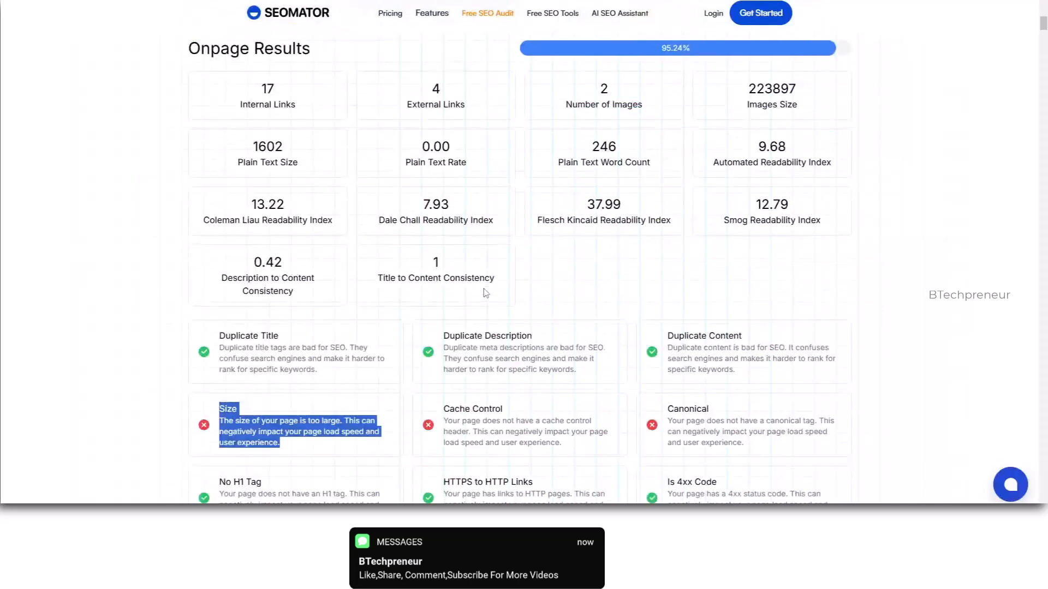
scroll(486, 294, up, 6)
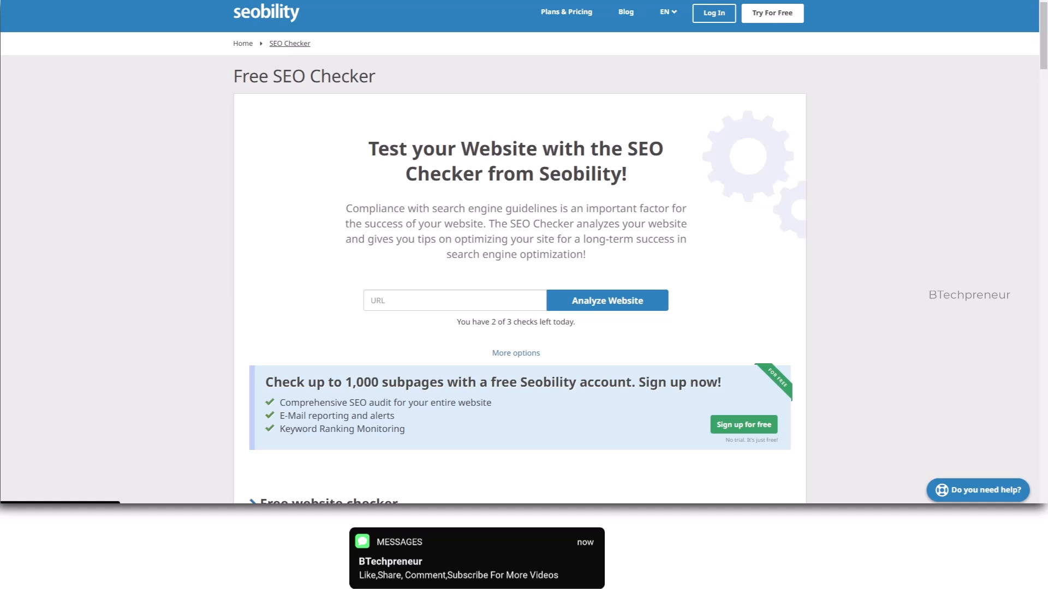
click(365, 291)
right_click(382, 309)
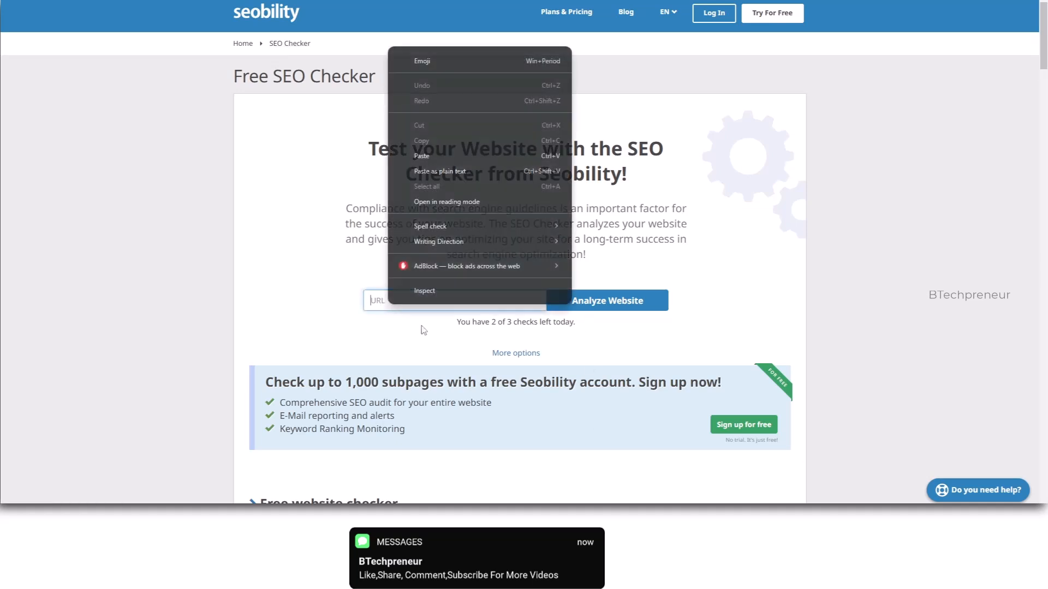
click(440, 153)
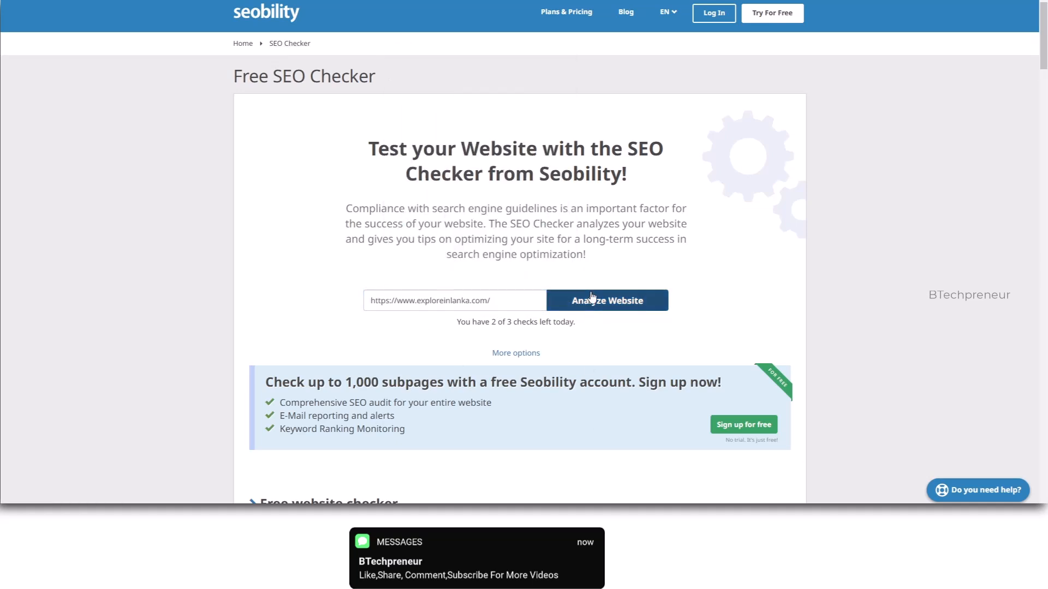
drag(414, 323, 592, 327)
click(620, 302)
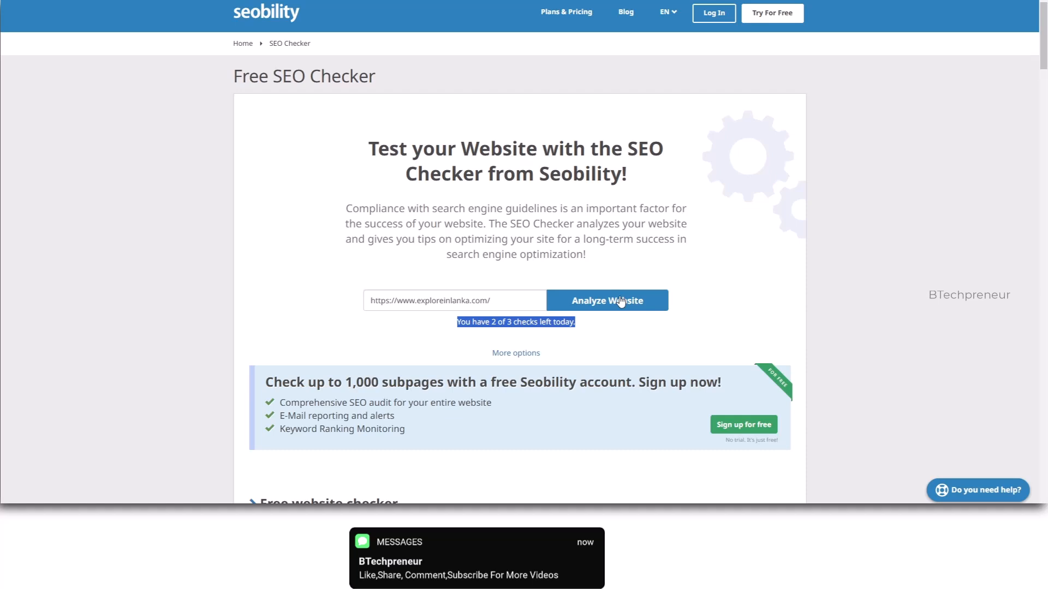
click(621, 302)
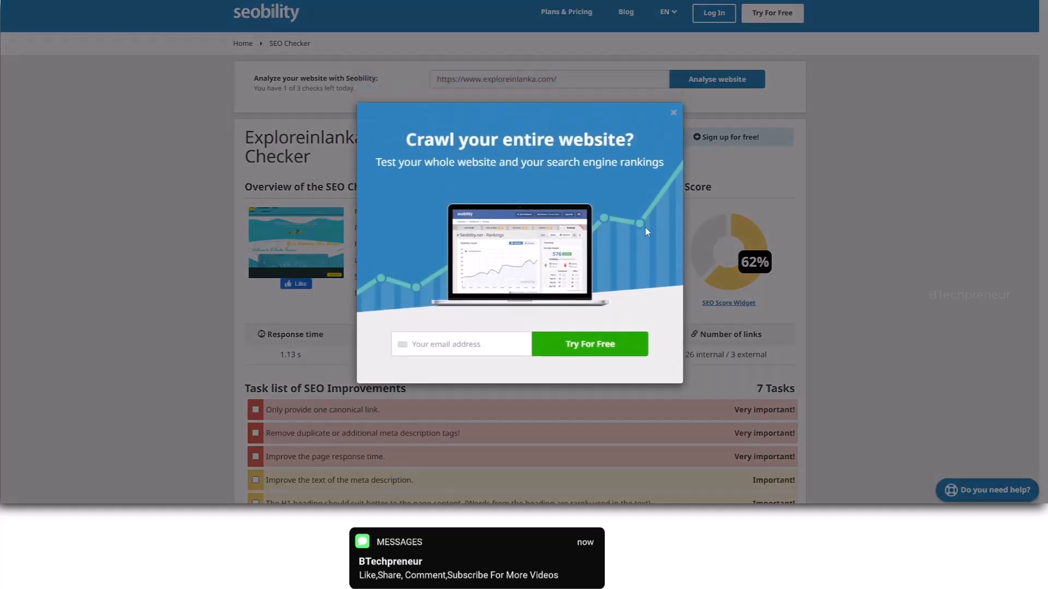
click(675, 112)
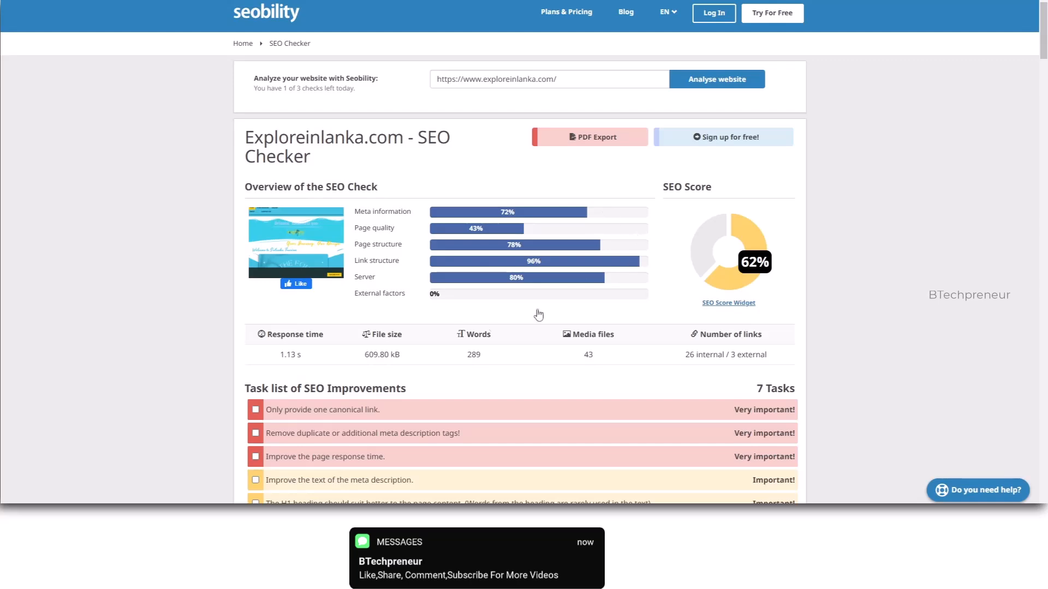
- Look through the whole Seobility report, from Meta specifications through page quality, structure, links and server to the page footer
scroll(634, 155, down, 20)
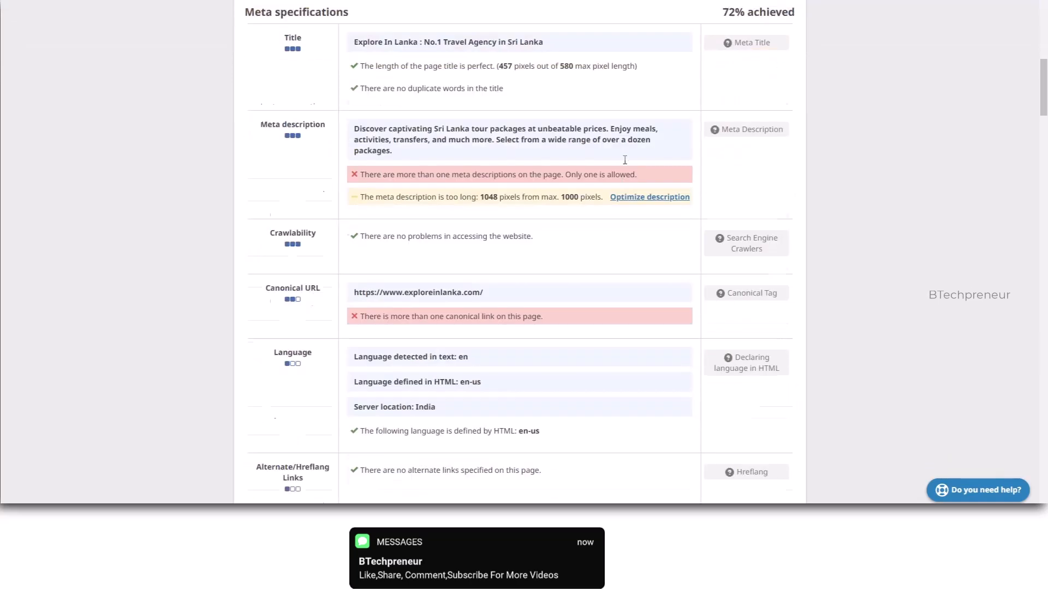
scroll(526, 331, down, 15)
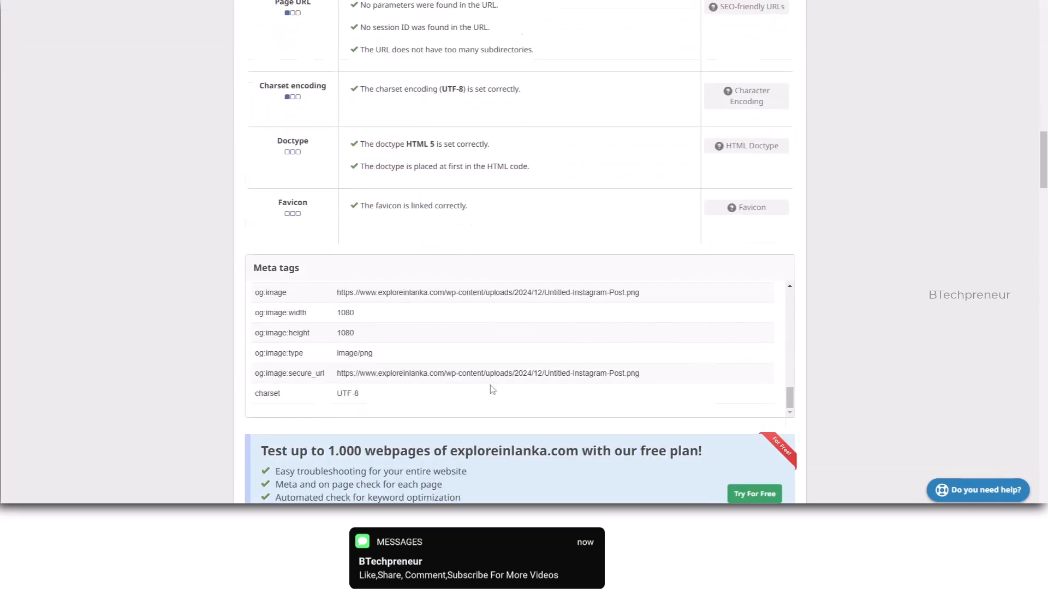
scroll(510, 352, down, 5)
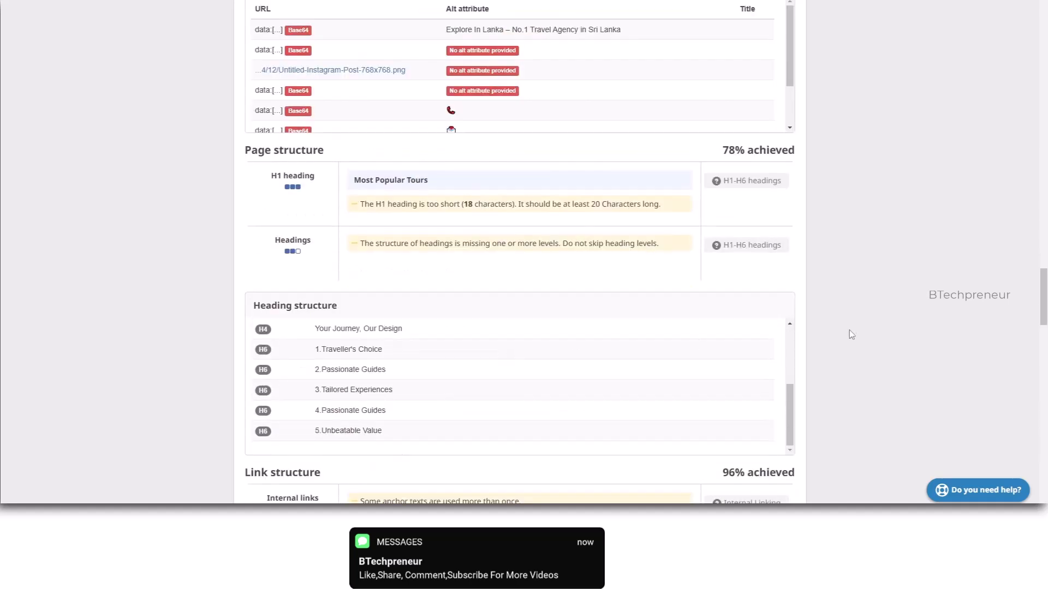
scroll(515, 120, down, 6)
scroll(515, 138, down, 10)
scroll(442, 316, down, 2)
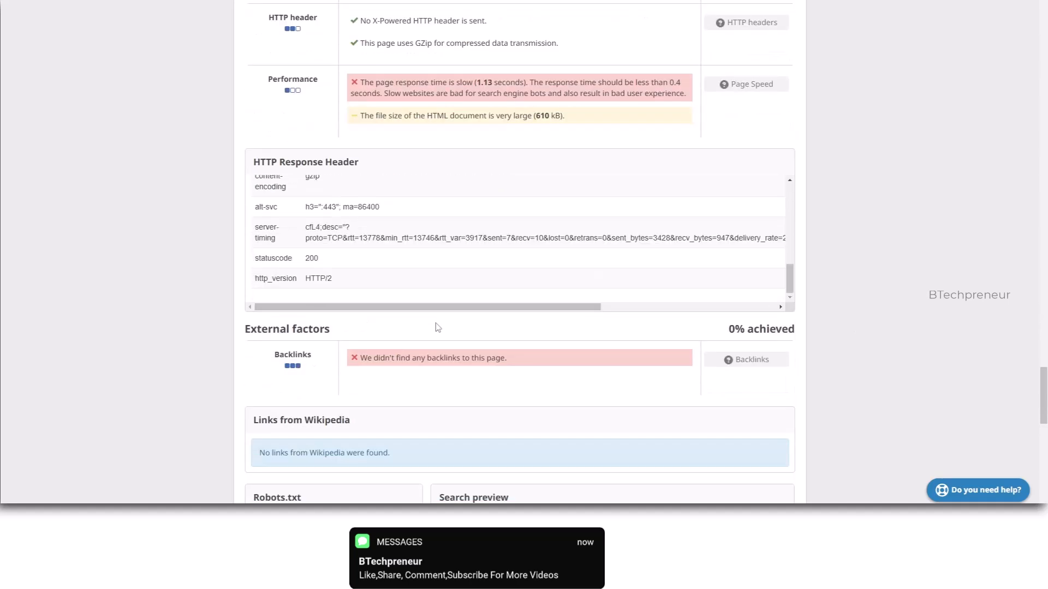
scroll(420, 349, down, 13)
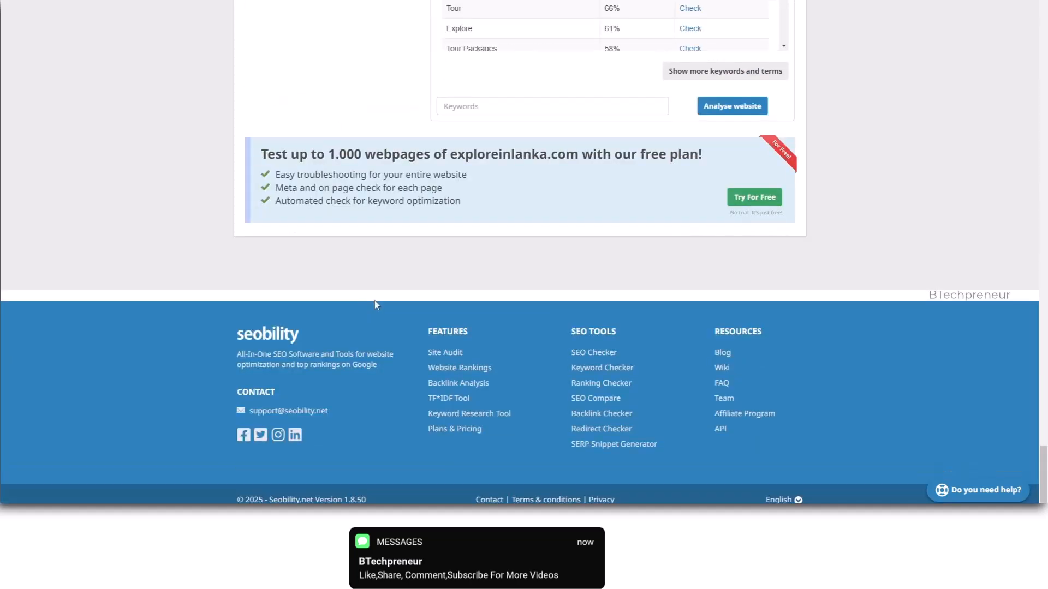
- Examine the report's most important keywords, search preview, HTTP response header, backlinks, Robots.txt and similar sites
scroll(456, 203, up, 5)
scroll(523, 281, down, 2)
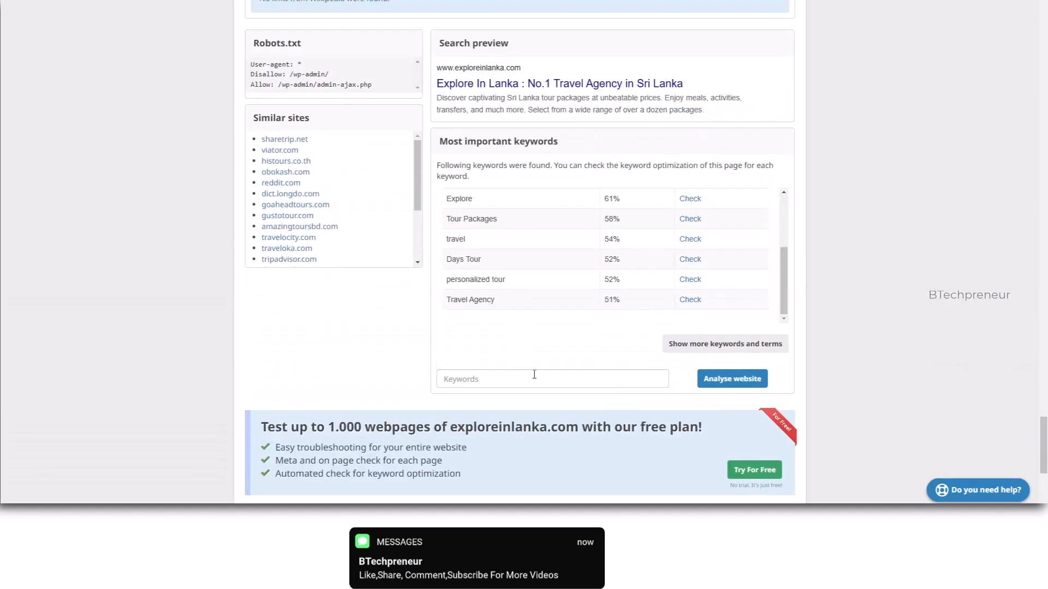
scroll(489, 311, up, 3)
scroll(646, 280, up, 10)
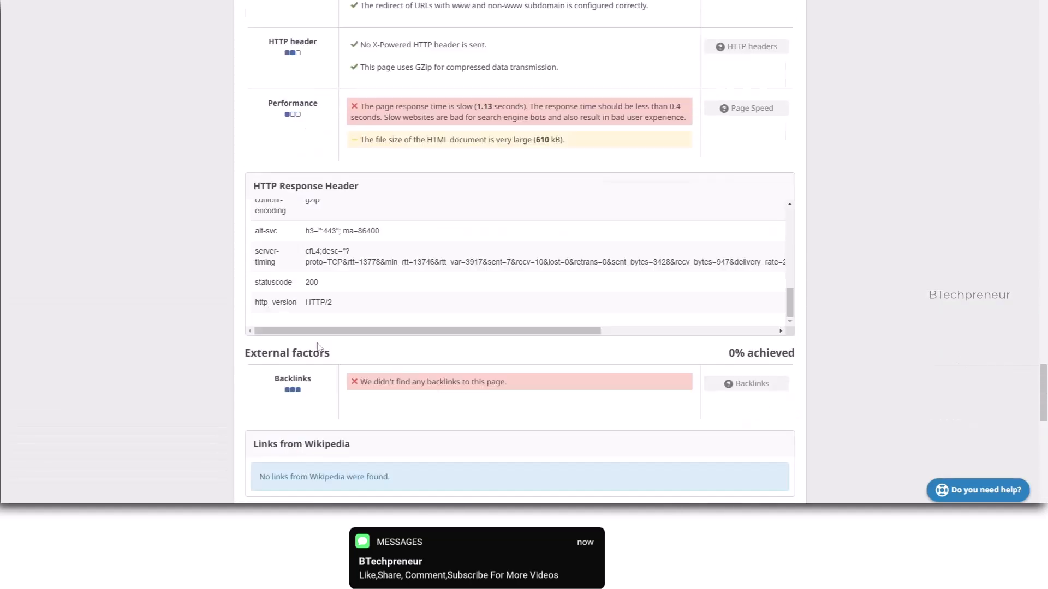
scroll(435, 341, down, 3)
scroll(437, 414, up, 5)
scroll(382, 382, down, 16)
scroll(292, 308, down, 5)
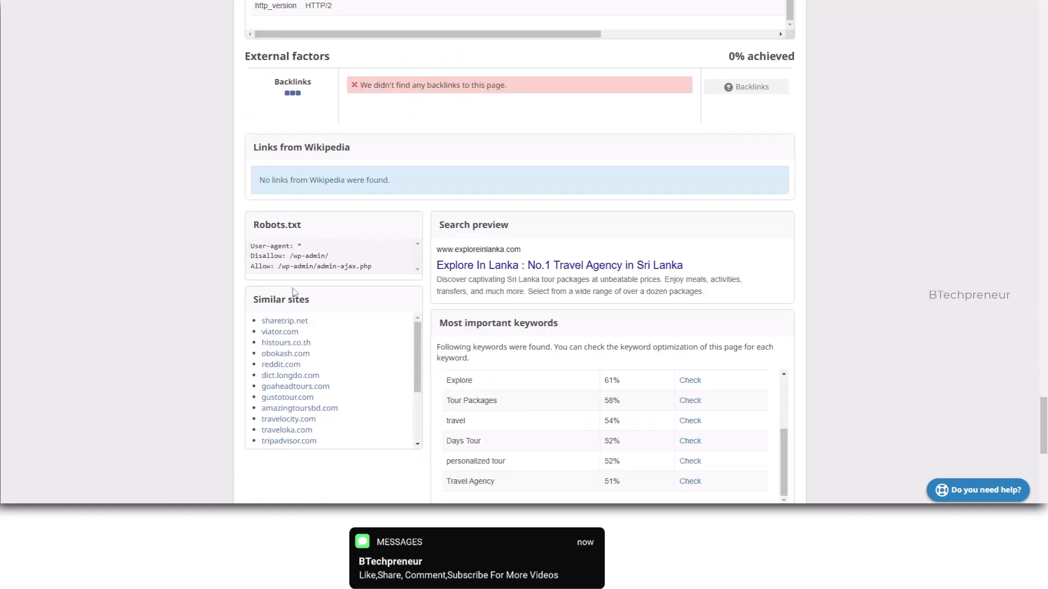
scroll(330, 230, down, 5)
scroll(308, 195, up, 8)
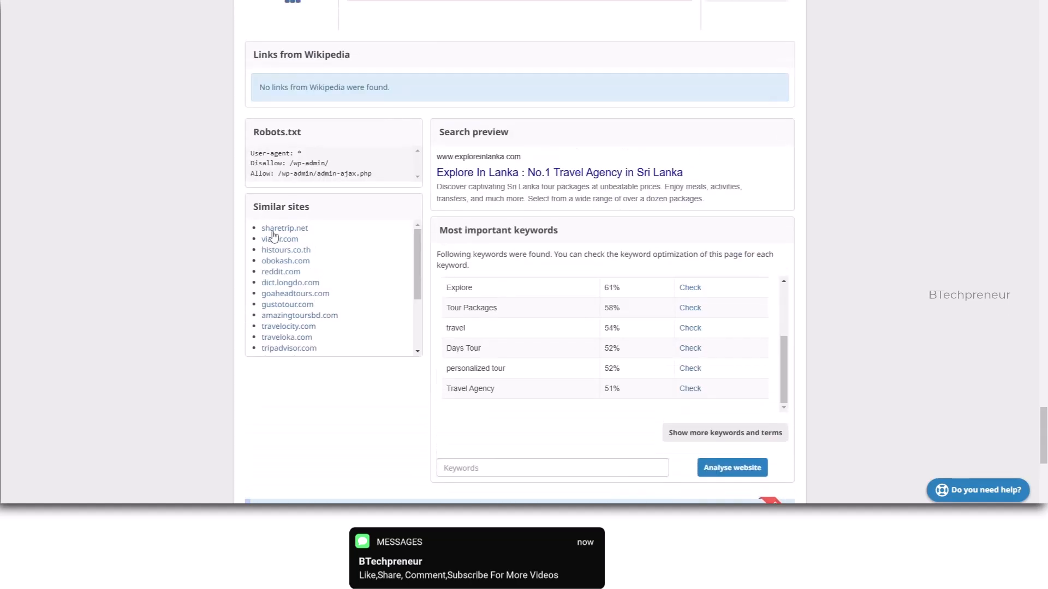
- Highlight the report heading and the overview's category scores, and open the Server configuration section from the overview
scroll(491, 276, up, 20)
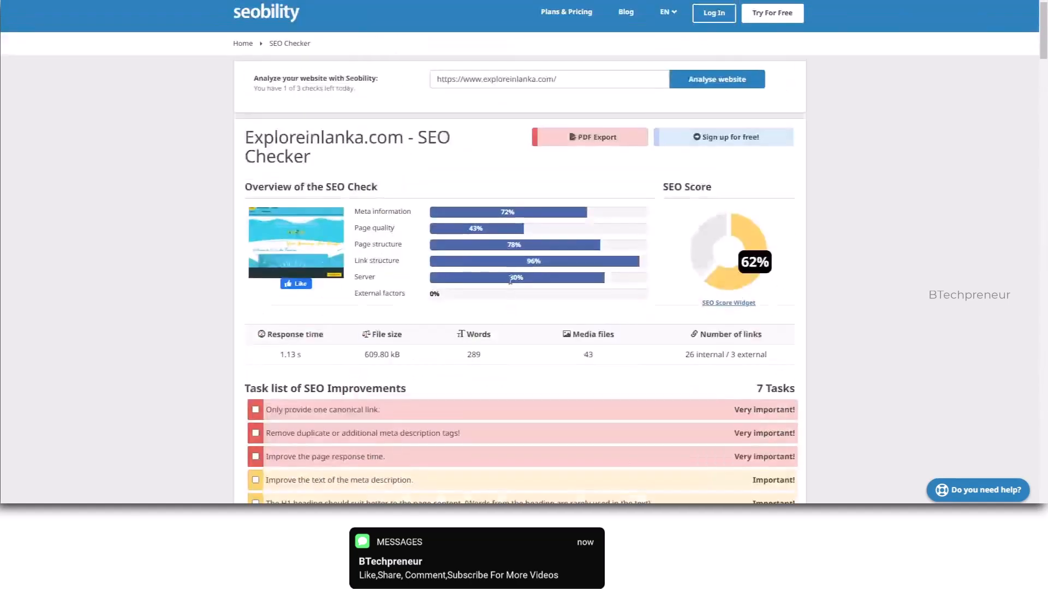
drag(247, 138, 363, 166)
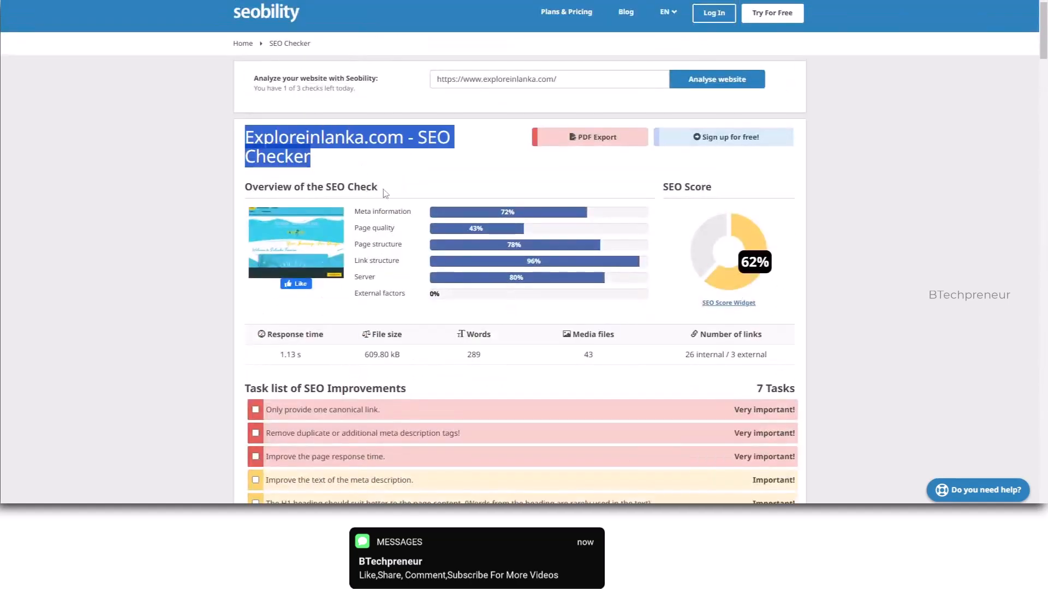
drag(368, 229, 532, 279)
click(574, 282)
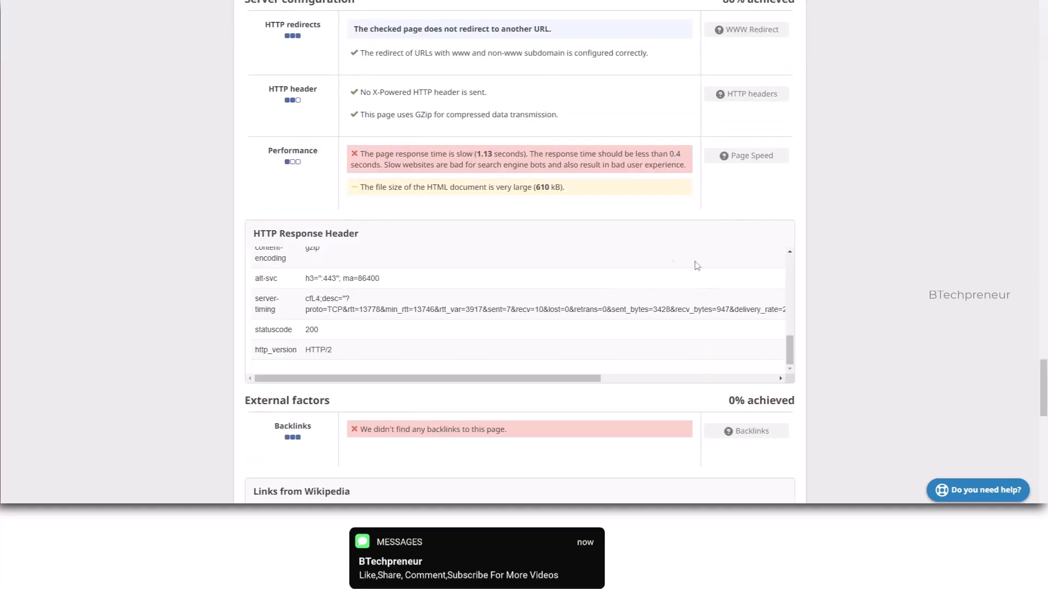
- Expand the task list of SEO improvements to show all tasks, highlighting entries such as the duplicate meta description task to read them
scroll(697, 266, up, 20)
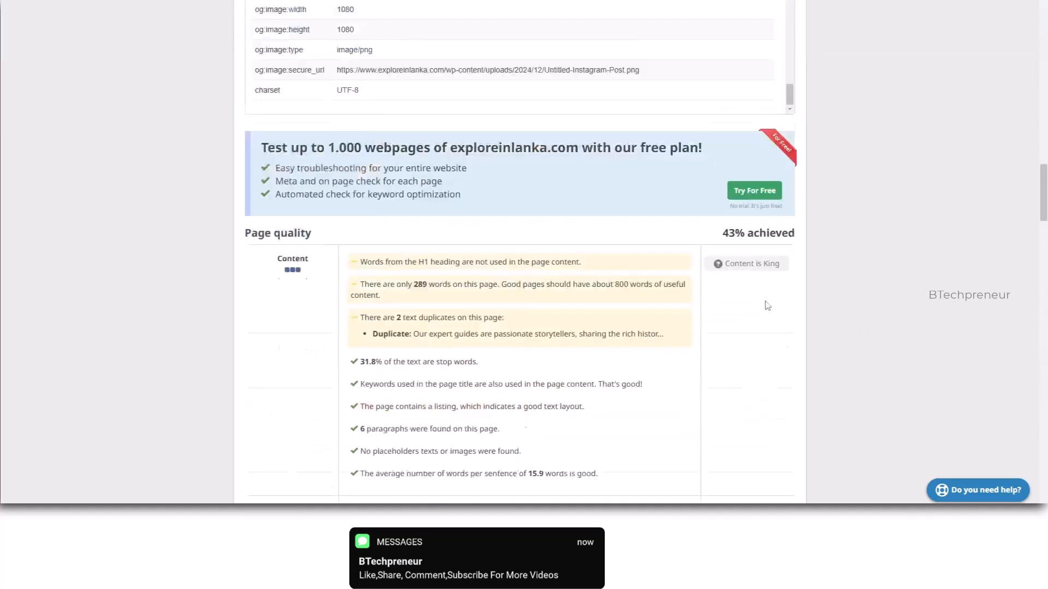
scroll(466, 310, up, 10)
scroll(293, 420, down, 5)
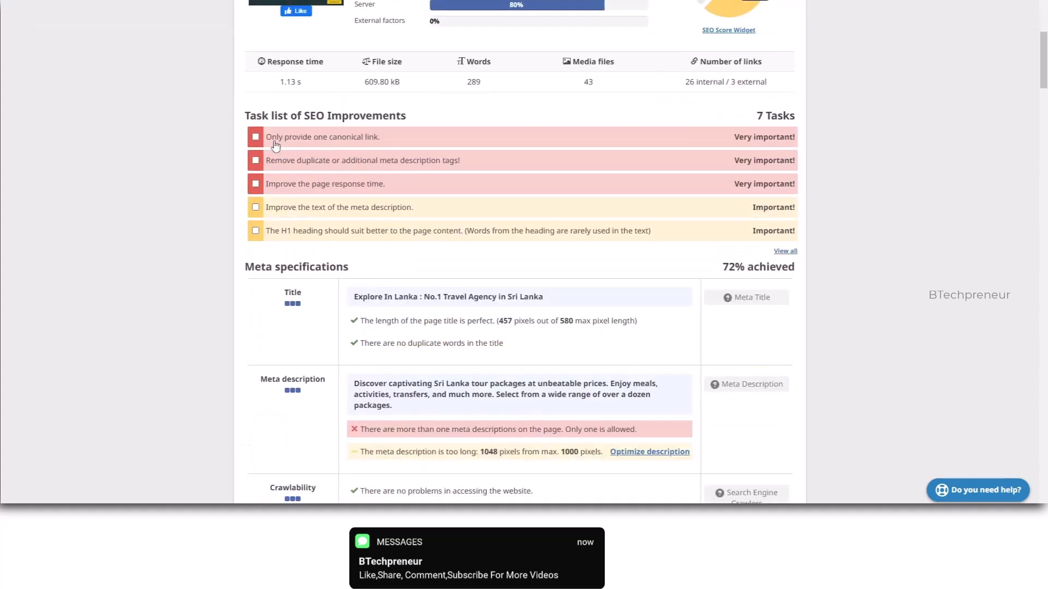
drag(270, 169, 460, 161)
click(290, 172)
click(786, 251)
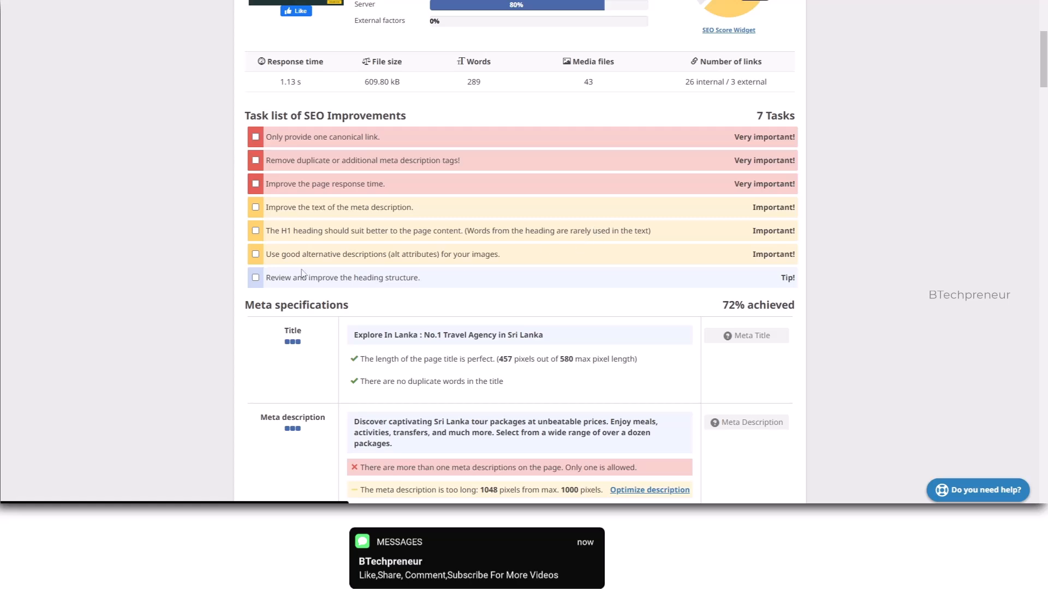
drag(276, 289, 410, 264)
- Open the meta description optimization tool and go over the URL, title, description, search preview and keyword fields of the SERP Snippet Generator
scroll(415, 273, down, 5)
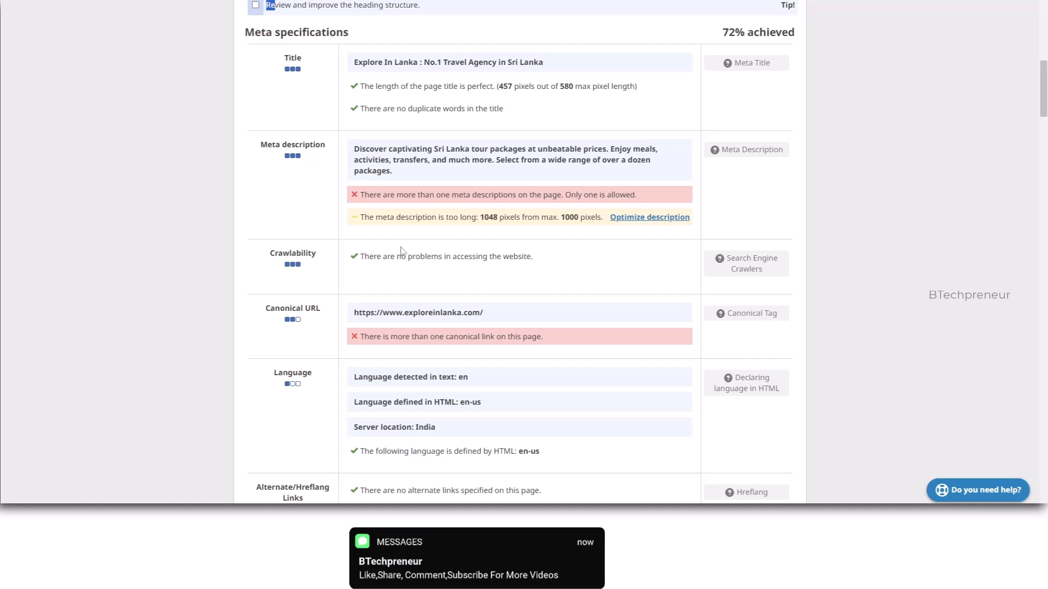
click(636, 216)
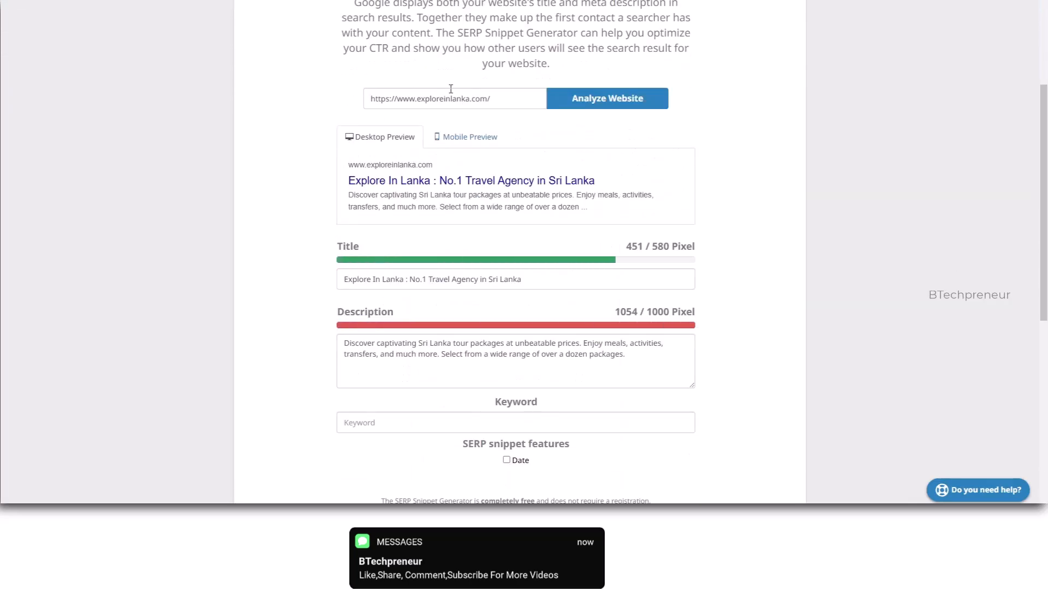
click(449, 98)
click(240, 109)
click(531, 281)
click(530, 354)
drag(622, 355, 354, 356)
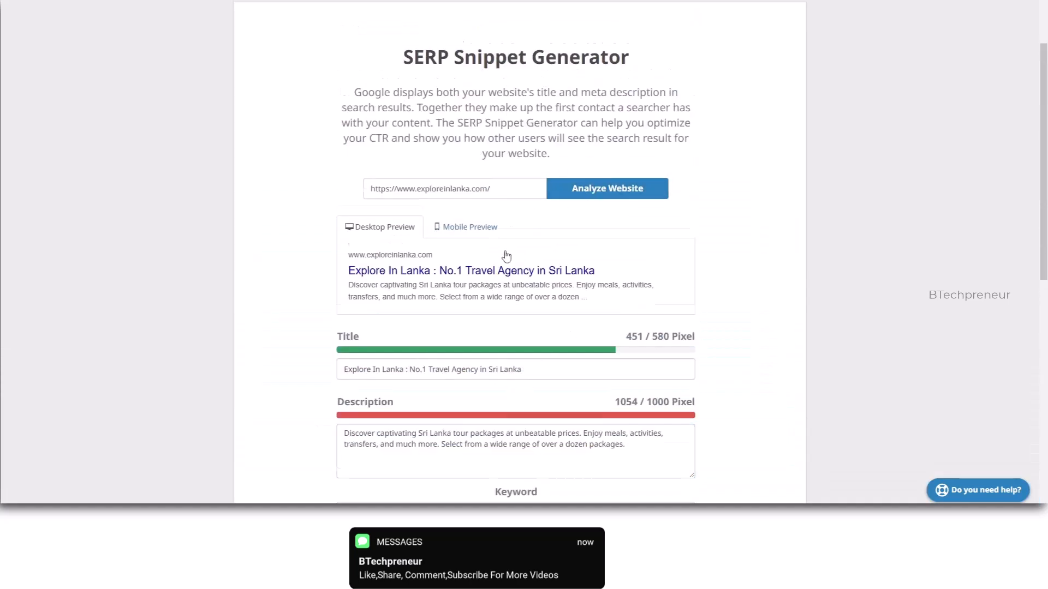
scroll(505, 246, down, 5)
click(514, 156)
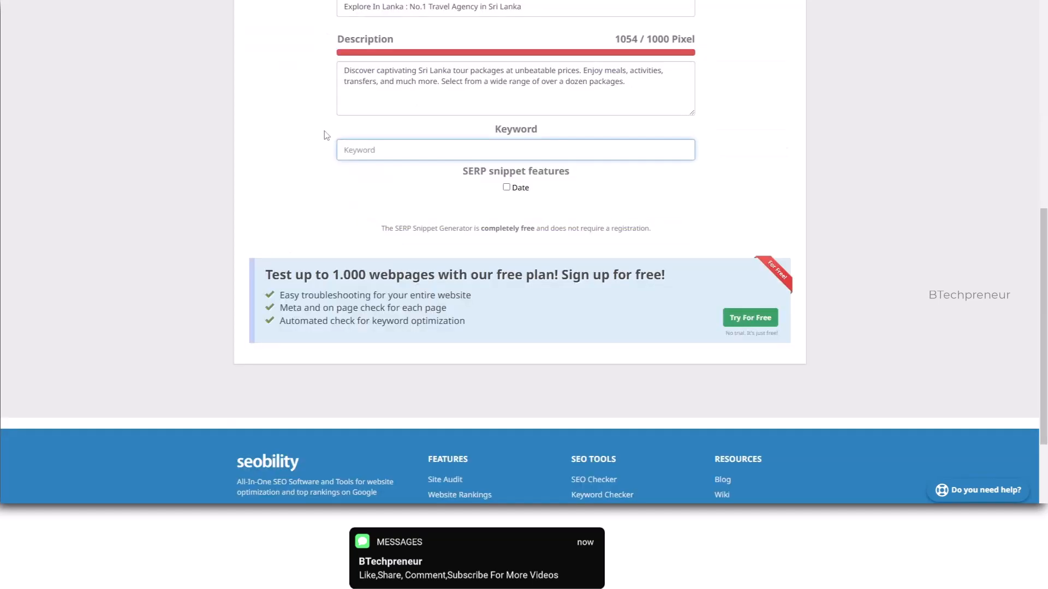
- Enter "srilanka toure" as the keyword in the SERP Snippet Generator and toggle the Date snippet feature on and off
text(srilanka toure)
scroll(511, 192, up, 3)
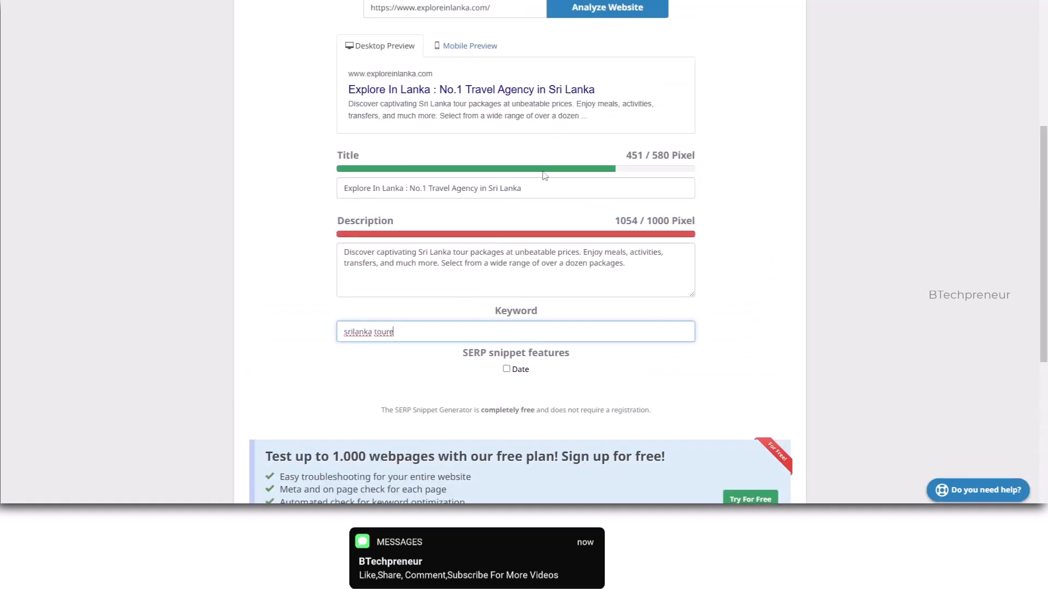
click(506, 370)
click(506, 370)
click(506, 370)
click(506, 370)
click(506, 371)
click(506, 370)
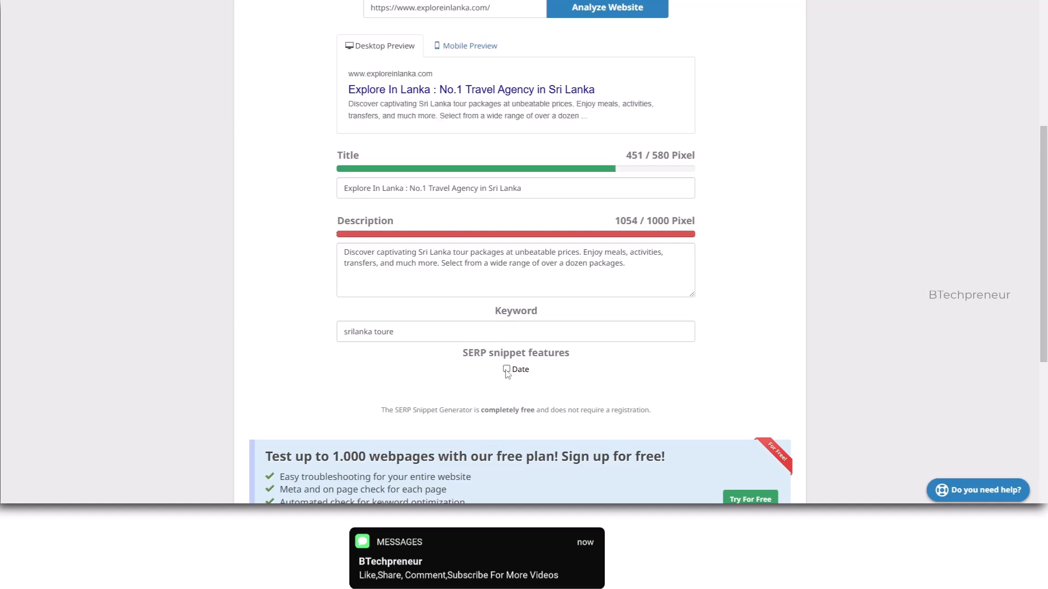
- Return to the SEO check report and review its meta information, image SEO, media list, page structure and link structure checks
scroll(459, 267, up, 5)
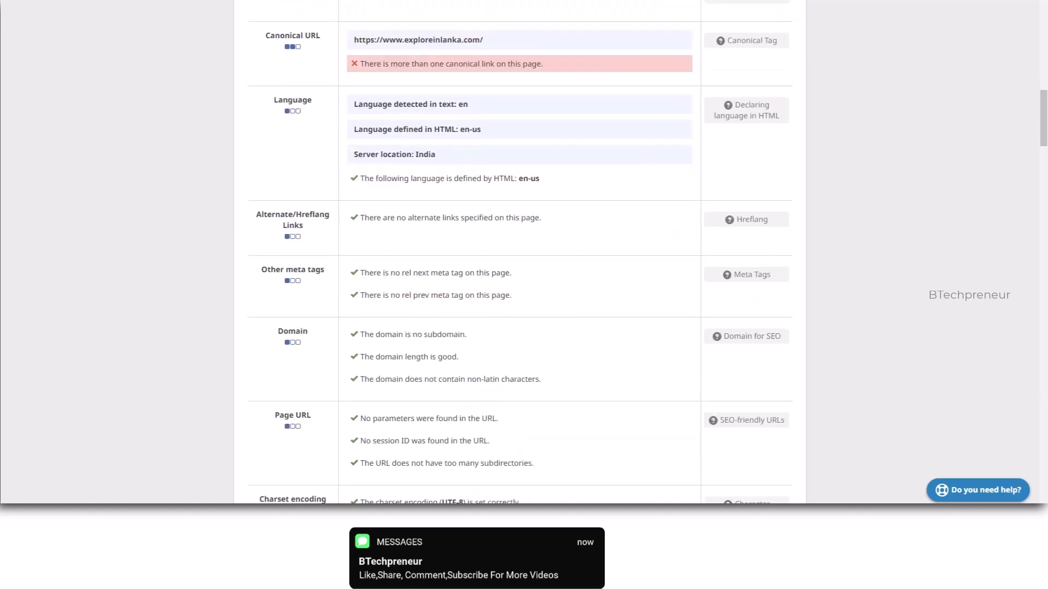
scroll(517, 463, down, 15)
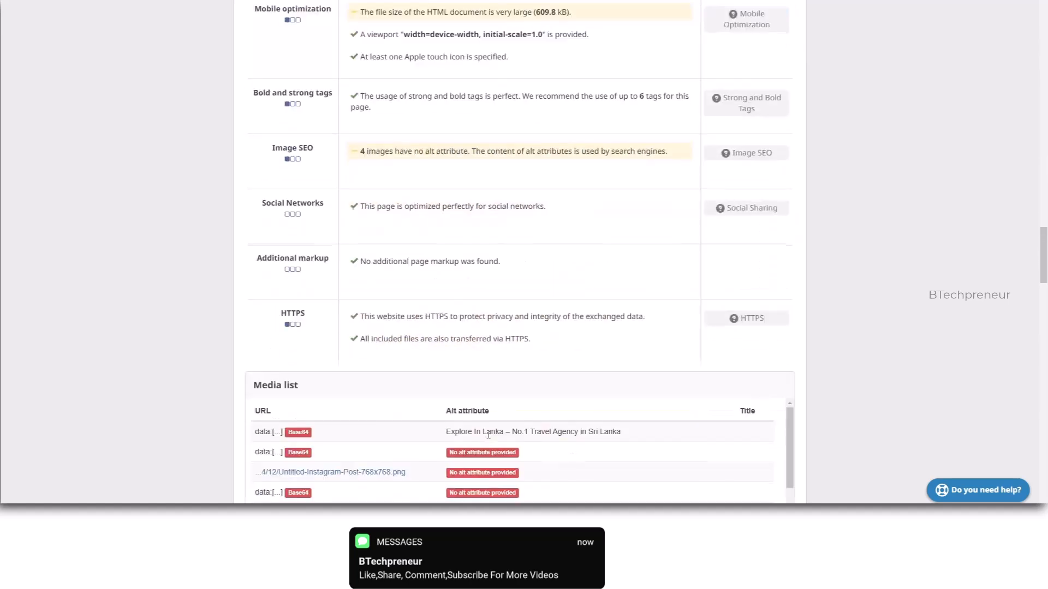
scroll(622, 326, down, 10)
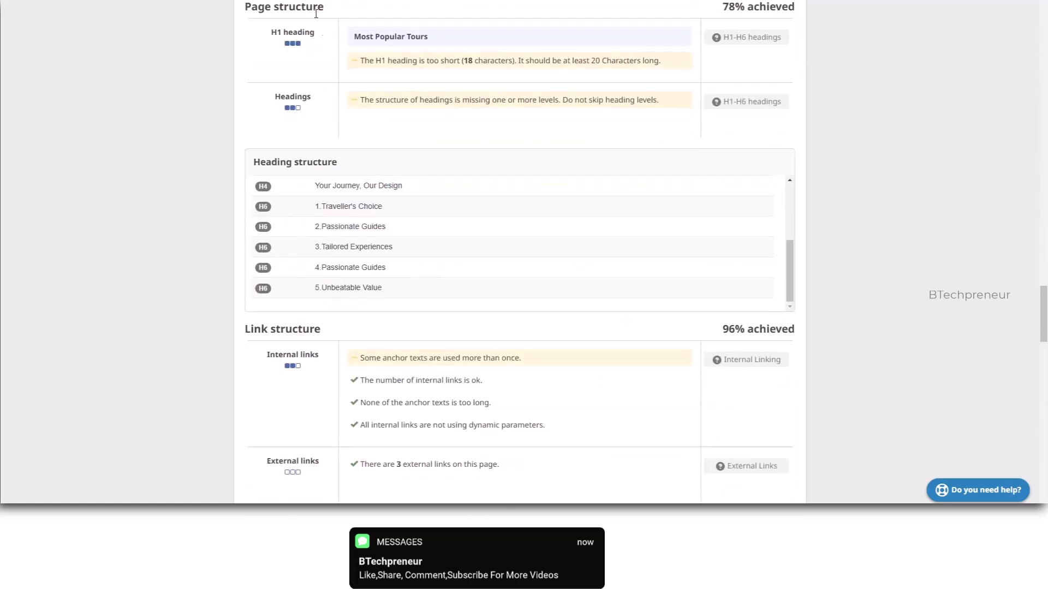
scroll(437, 380, up, 20)
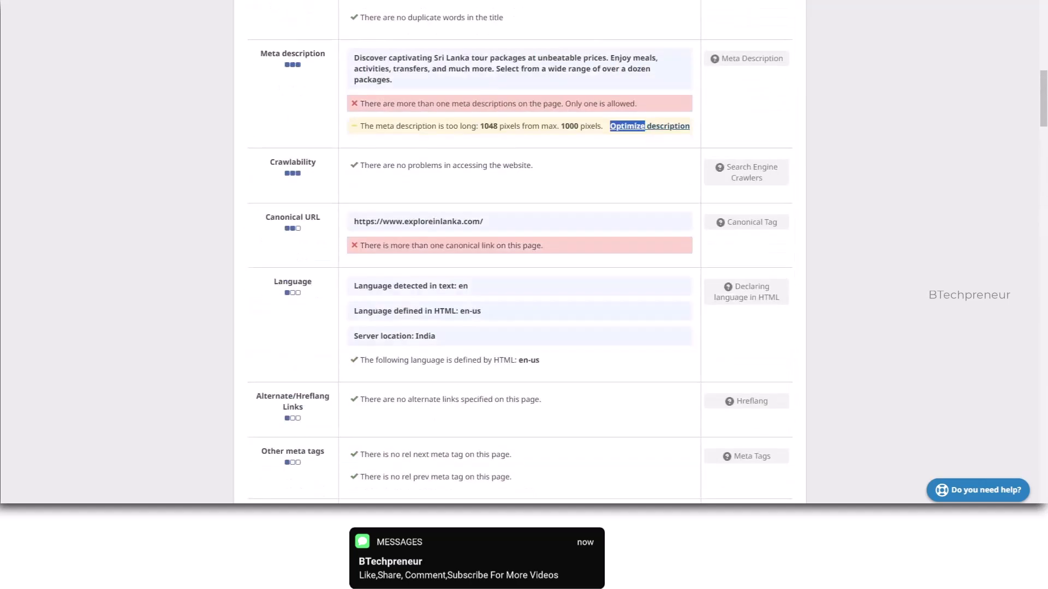